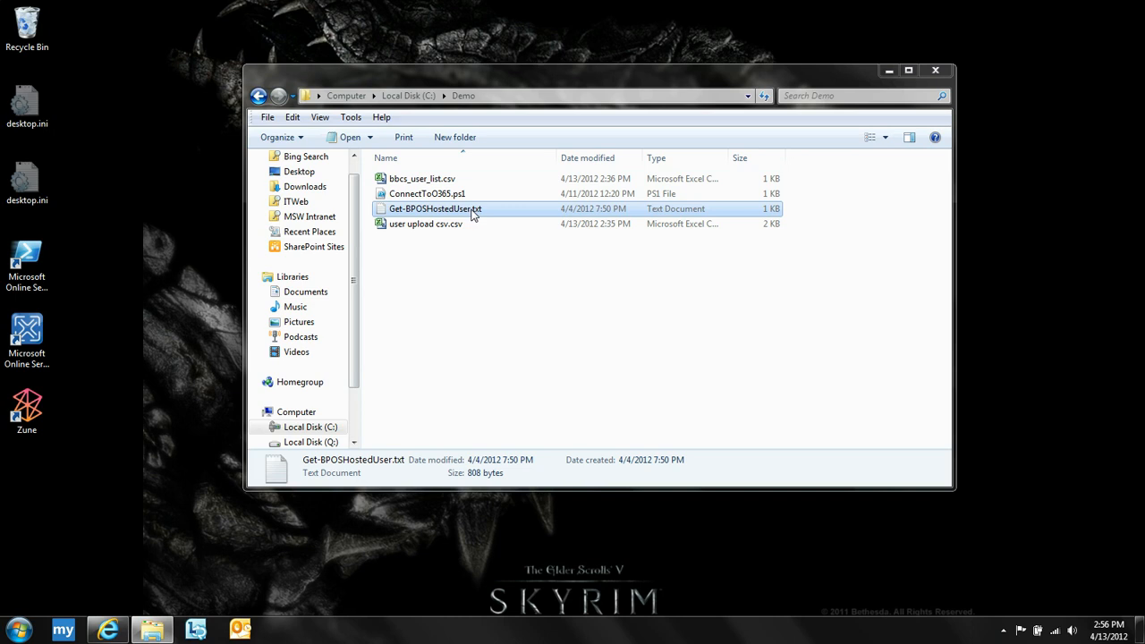
Review the PowerShell script in Get-BPOSHostedUser.txt in the Demo folder, leaving it unchanged and closed
{"action": "double_click", "coordinate": [472, 213]}
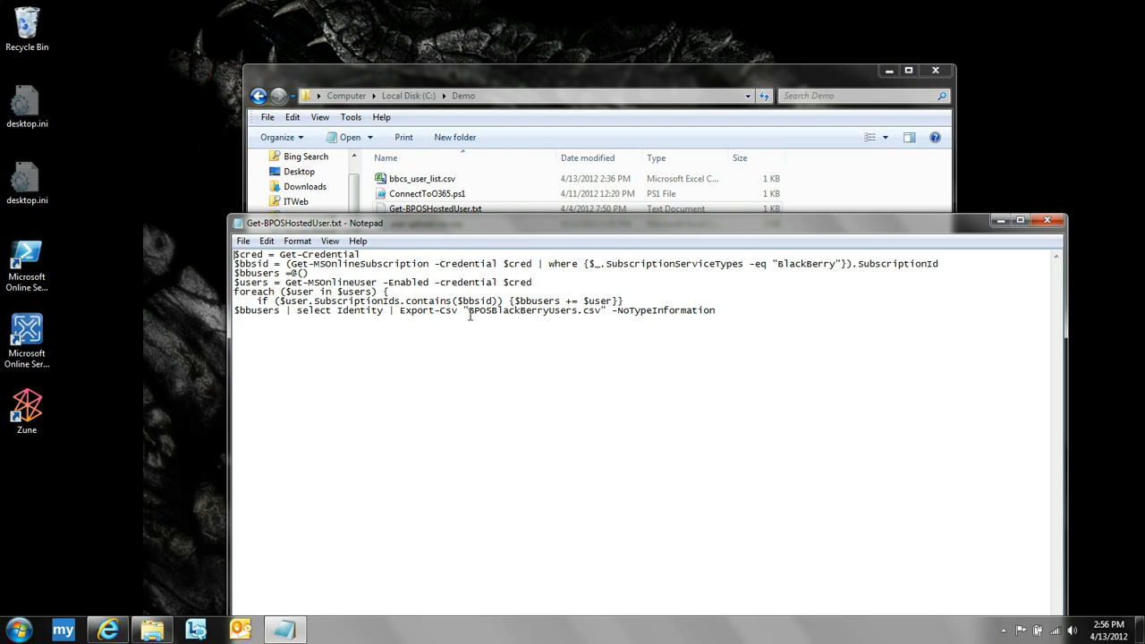
{"action": "left_click", "coordinate": [1048, 221]}
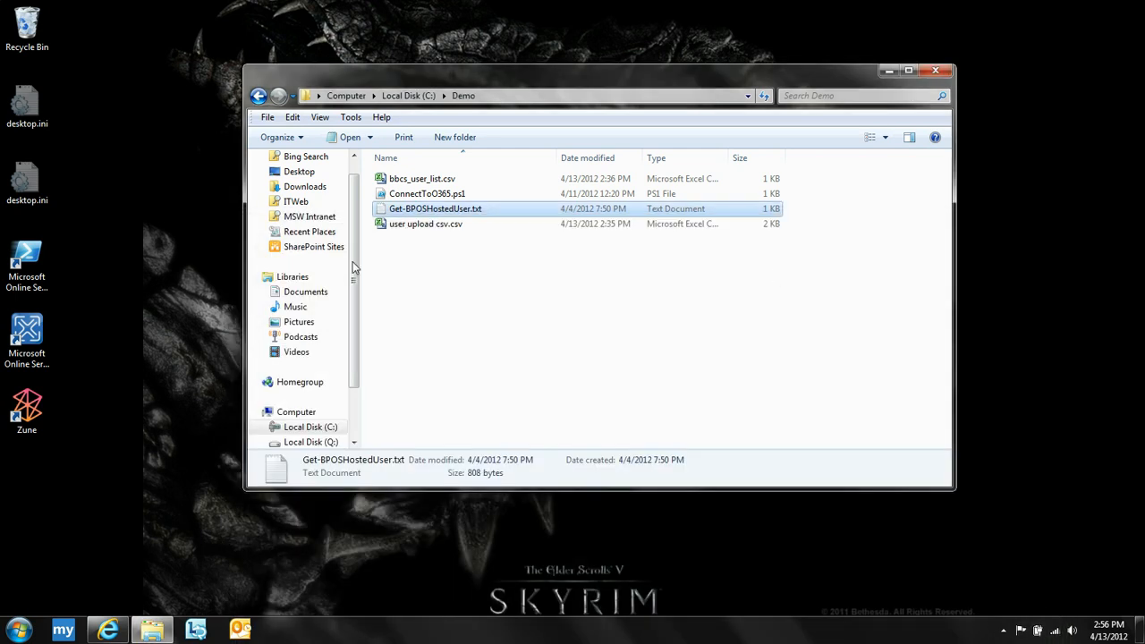
Open bbcs_user_list.csv, fit column A to its contents and highlight the user email addresses in A2:A6
{"action": "double_click", "coordinate": [429, 184]}
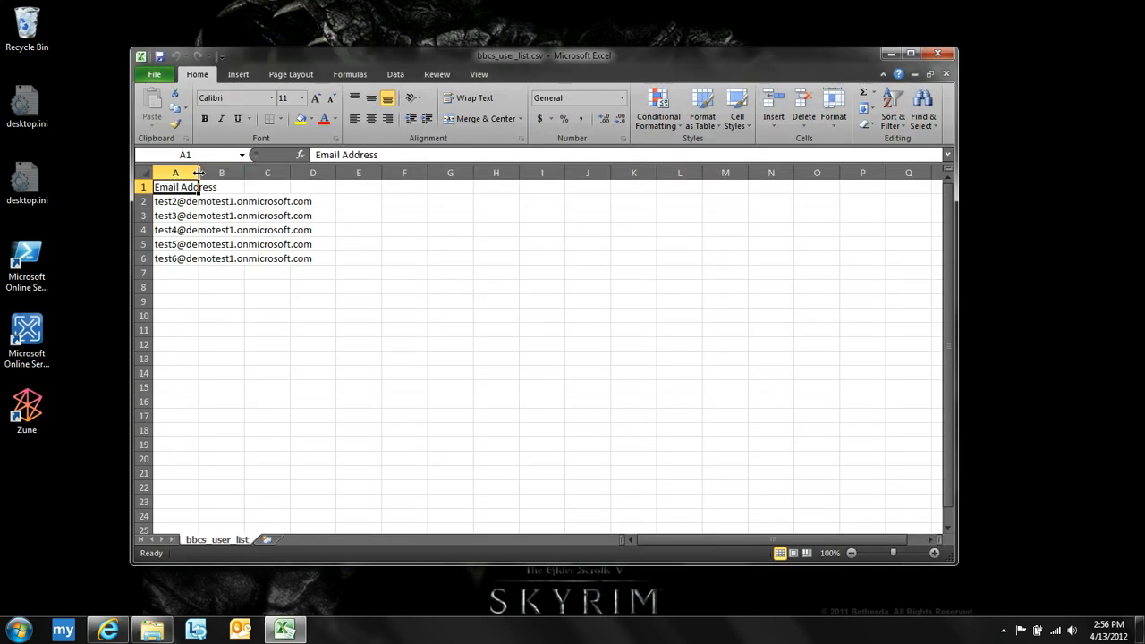
{"action": "double_click", "coordinate": [198, 173]}
{"action": "left_click", "coordinate": [175, 204]}
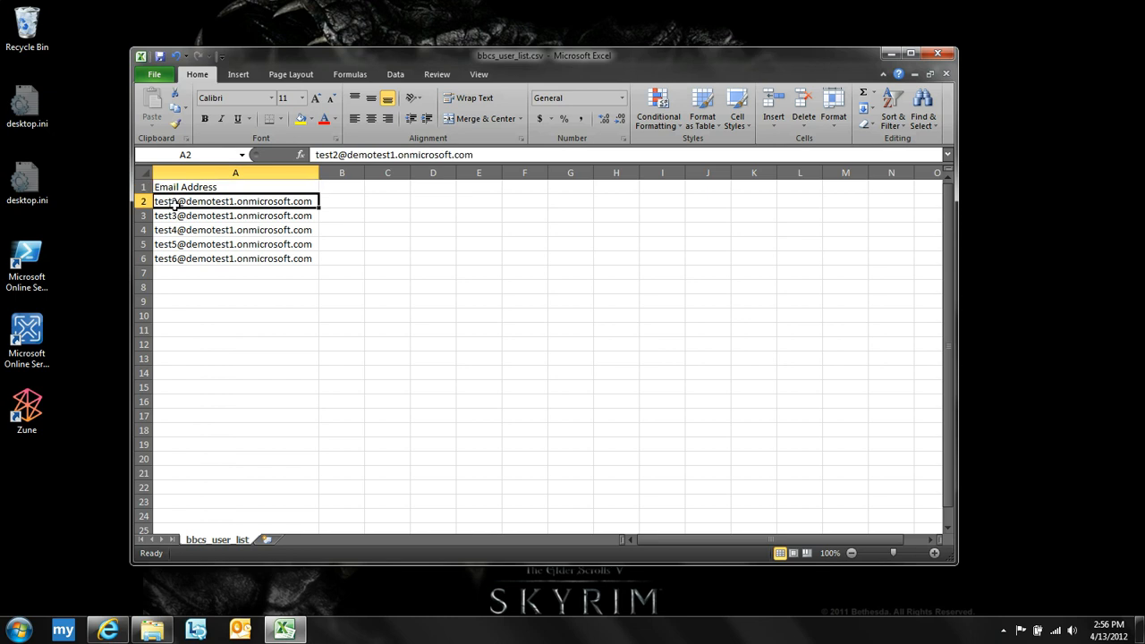
{"action": "left_click_drag", "start_coordinate": [174, 204], "coordinate": [157, 259]}
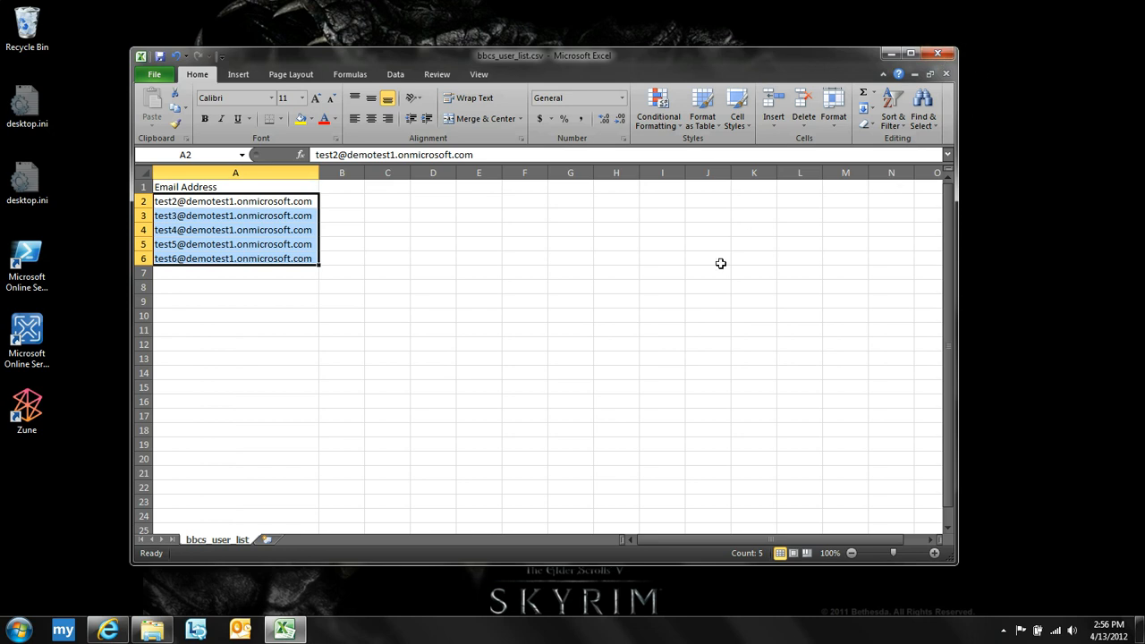
Switch to Internet Explorer and sign in to Office 365 with the admin account, entering the account password
{"action": "left_click", "coordinate": [107, 630]}
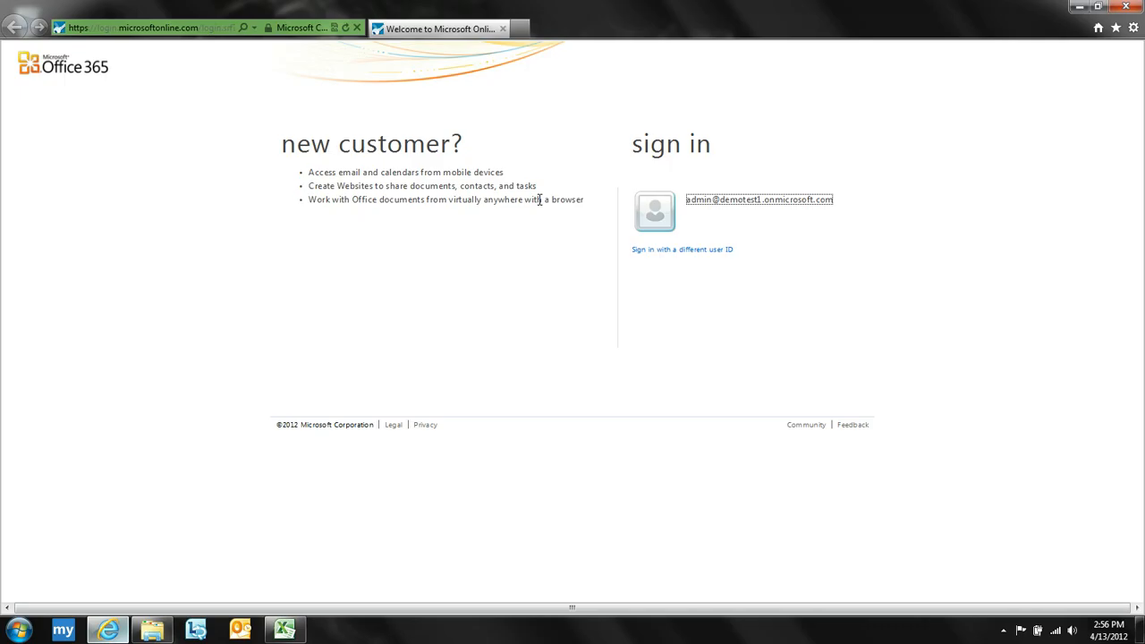
{"action": "left_click", "coordinate": [756, 230]}
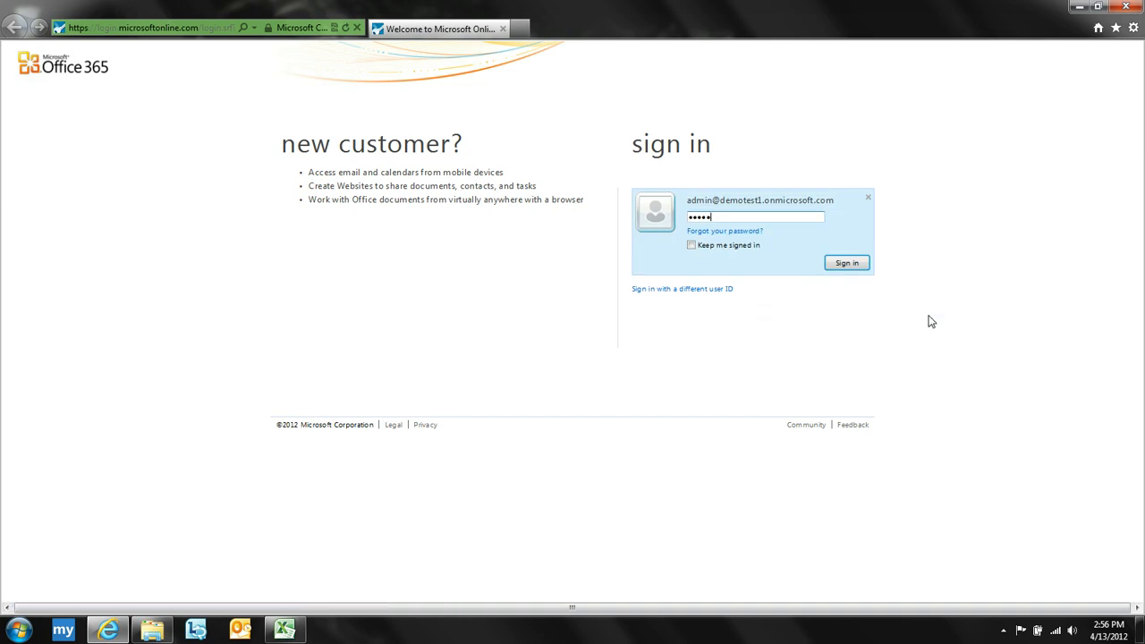
{"action": "key", "text": "Return"}
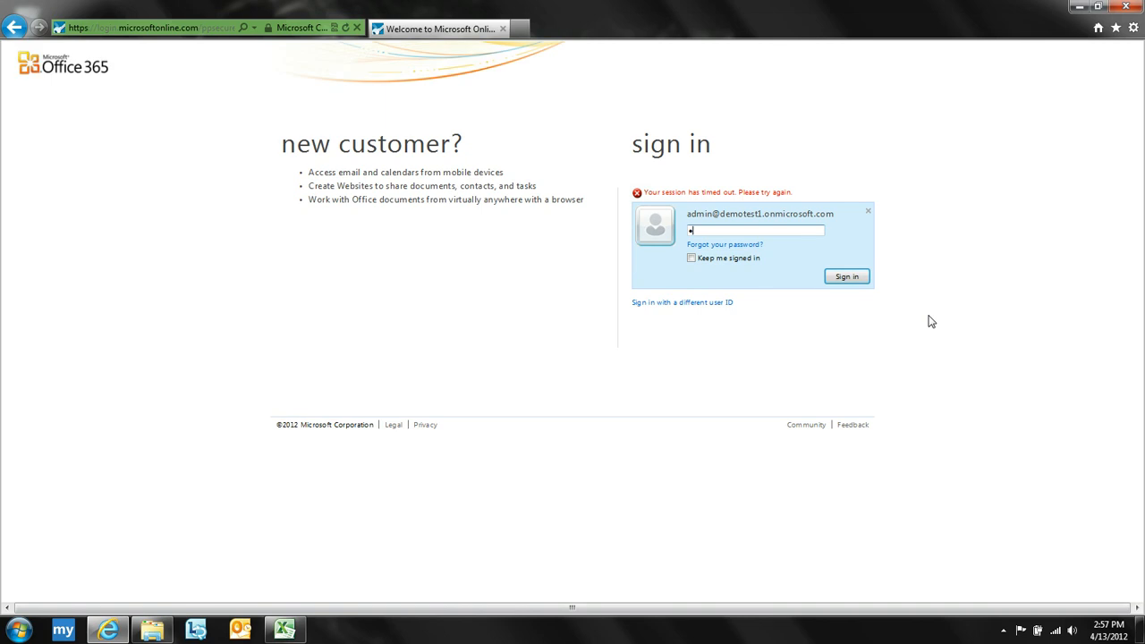
{"action": "type", "text": "••••••••"}
{"action": "key", "text": "Return"}
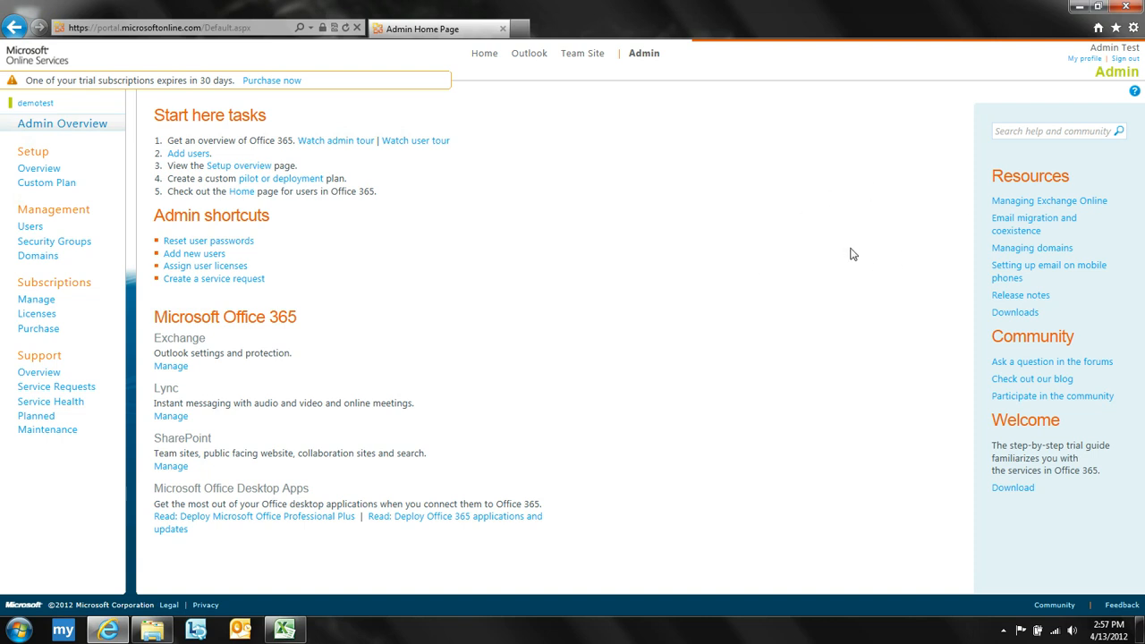
Enable BlackBerry Business Cloud Services from the mobile phone email setup page, acknowledging the associated services information and authorizing RIM access
{"action": "left_click", "coordinate": [1015, 274]}
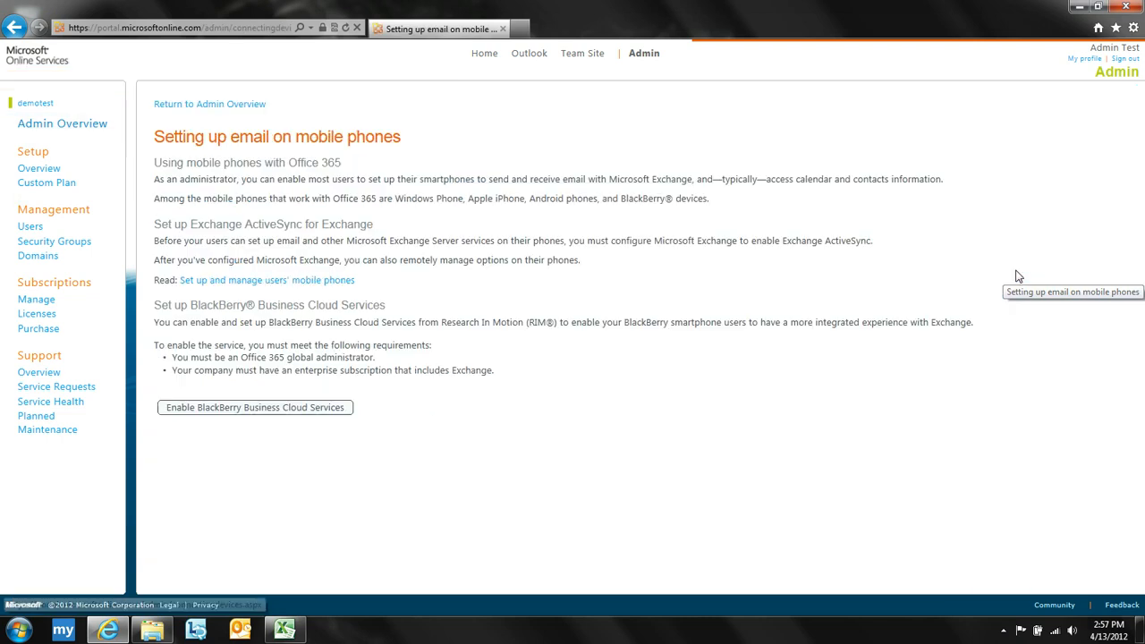
{"action": "left_click", "coordinate": [205, 412]}
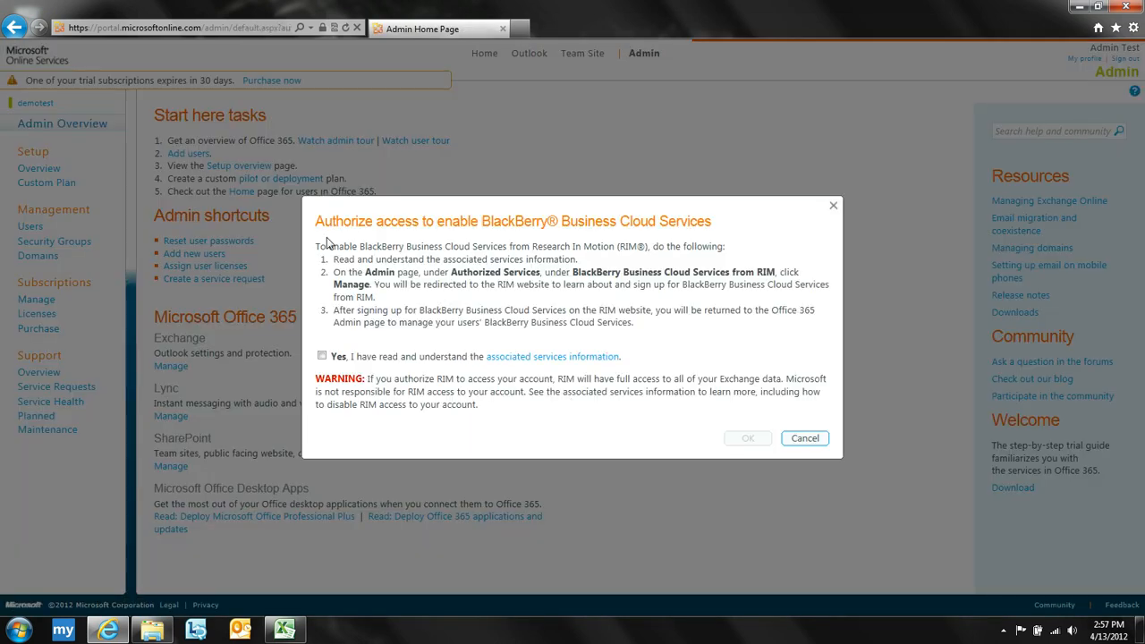
{"action": "left_click_drag", "start_coordinate": [708, 223], "coordinate": [709, 224]}
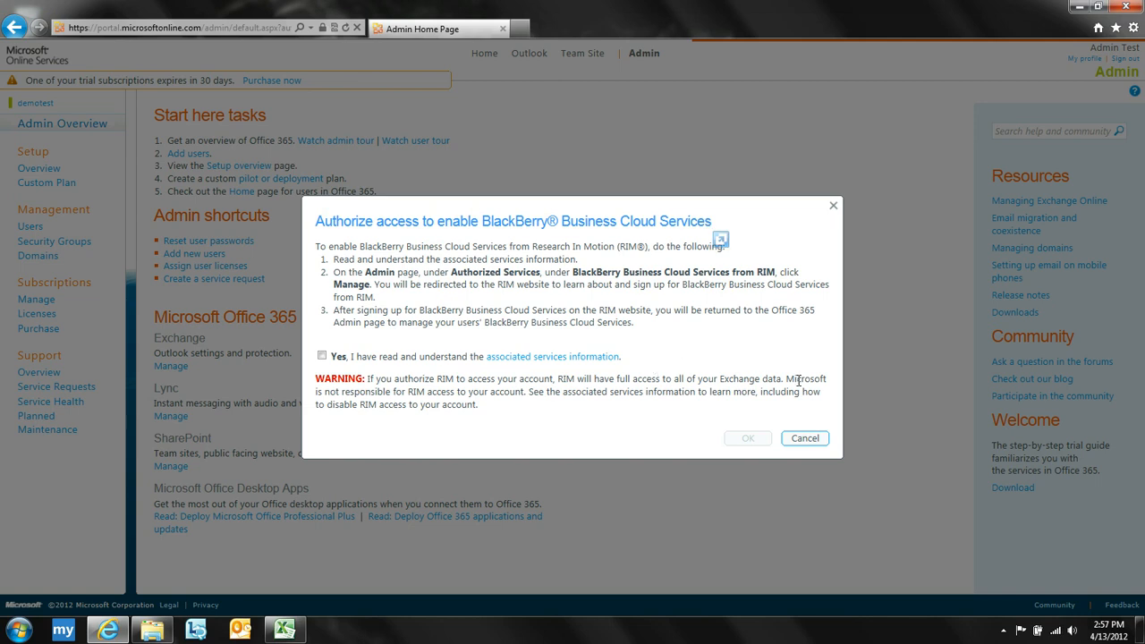
{"action": "left_click", "coordinate": [322, 355]}
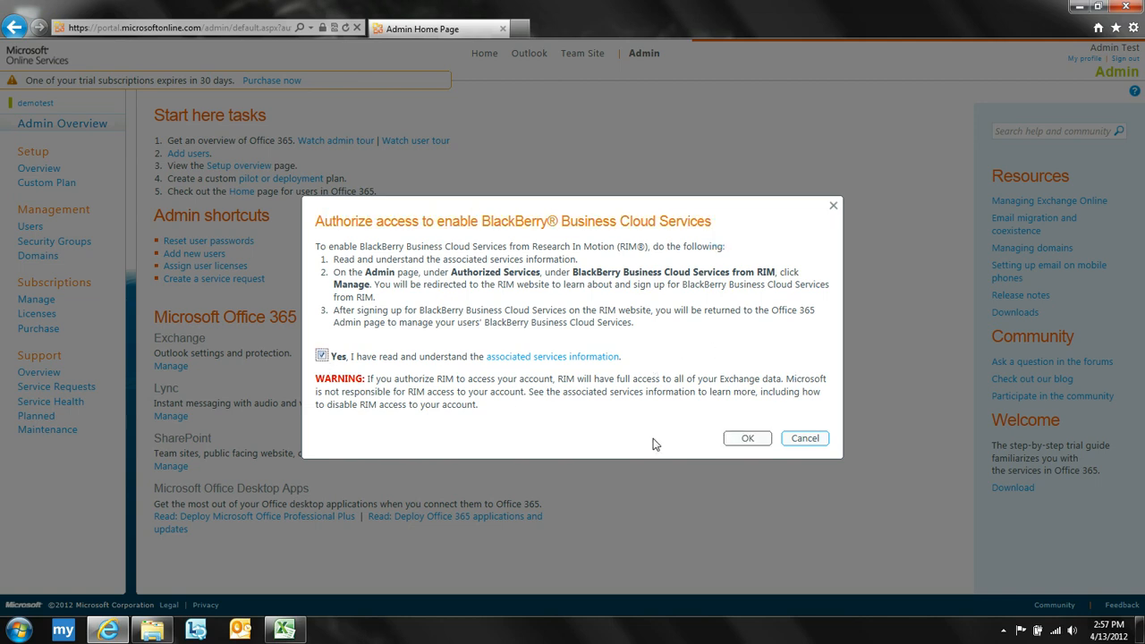
{"action": "left_click", "coordinate": [747, 438]}
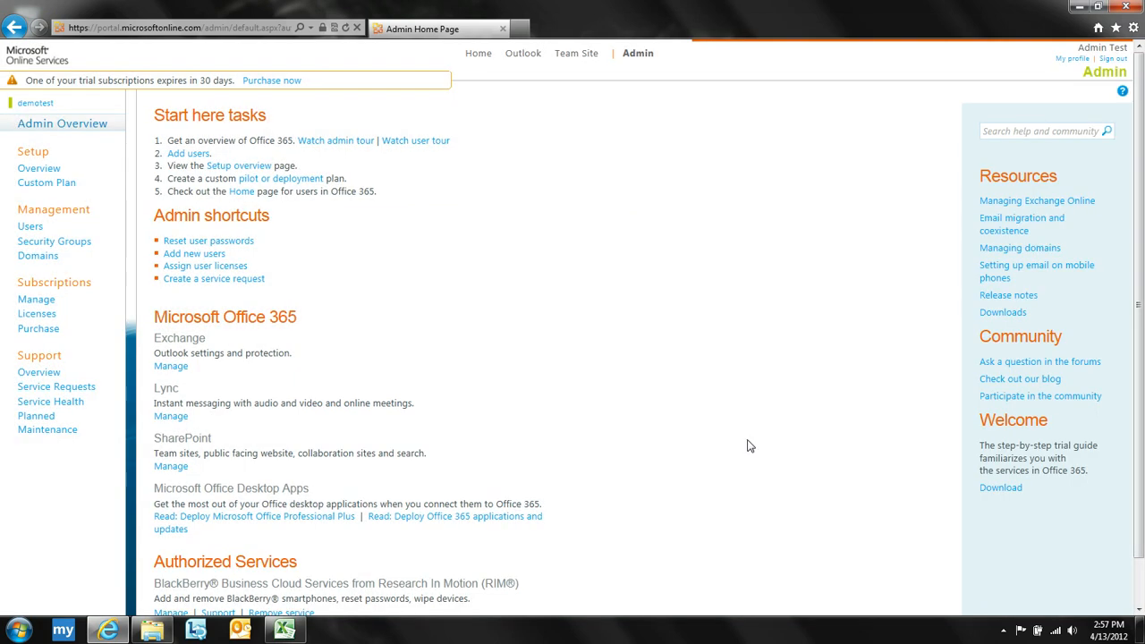
Open the management site for BlackBerry Business Cloud Services from the Authorized Services on the admin page
{"action": "scroll", "coordinate": [720, 421], "scroll_direction": "down", "scroll_amount": 2}
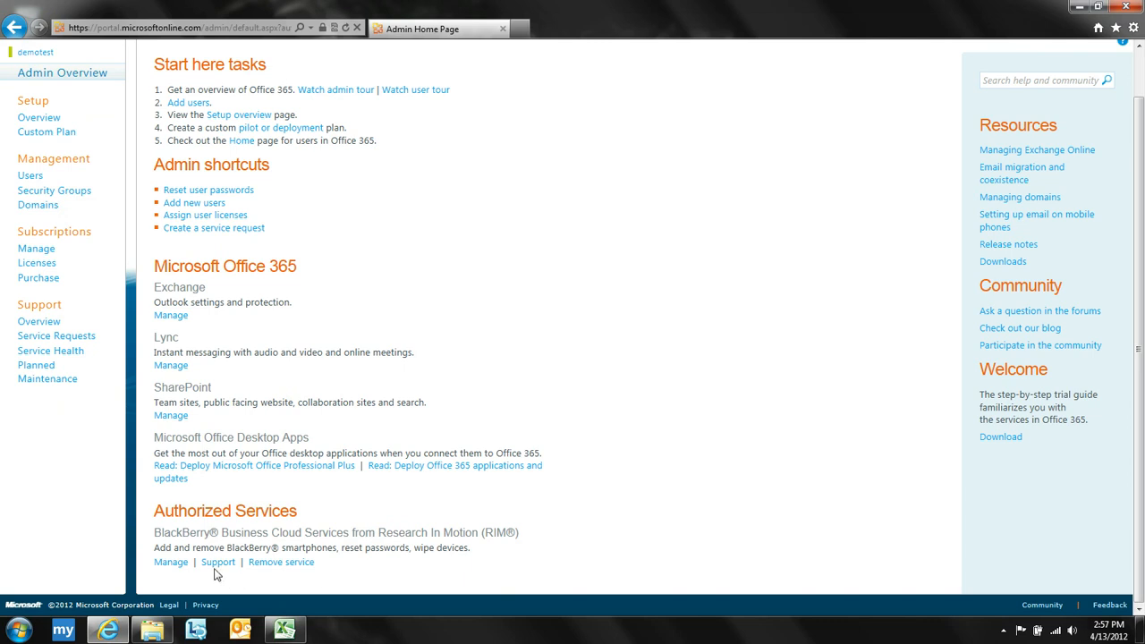
{"action": "left_click", "coordinate": [171, 563]}
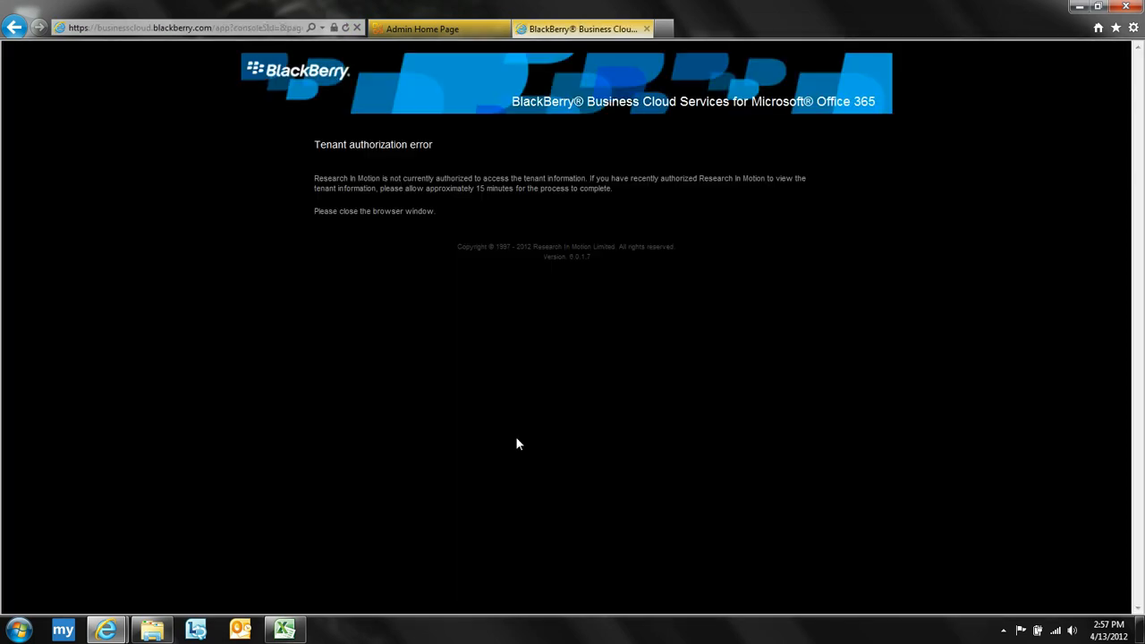
{"action": "left_click", "coordinate": [822, 481]}
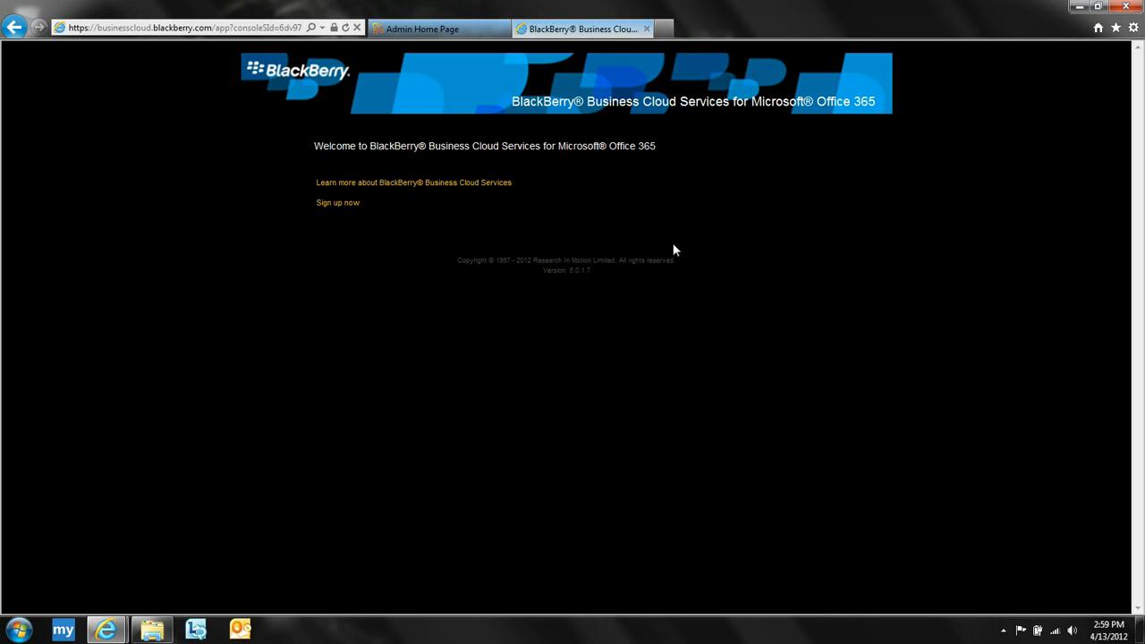
Start the sign-up for BlackBerry Business Cloud Services and agree to the BlackBerry Solution License Agreement
{"action": "left_click", "coordinate": [342, 205]}
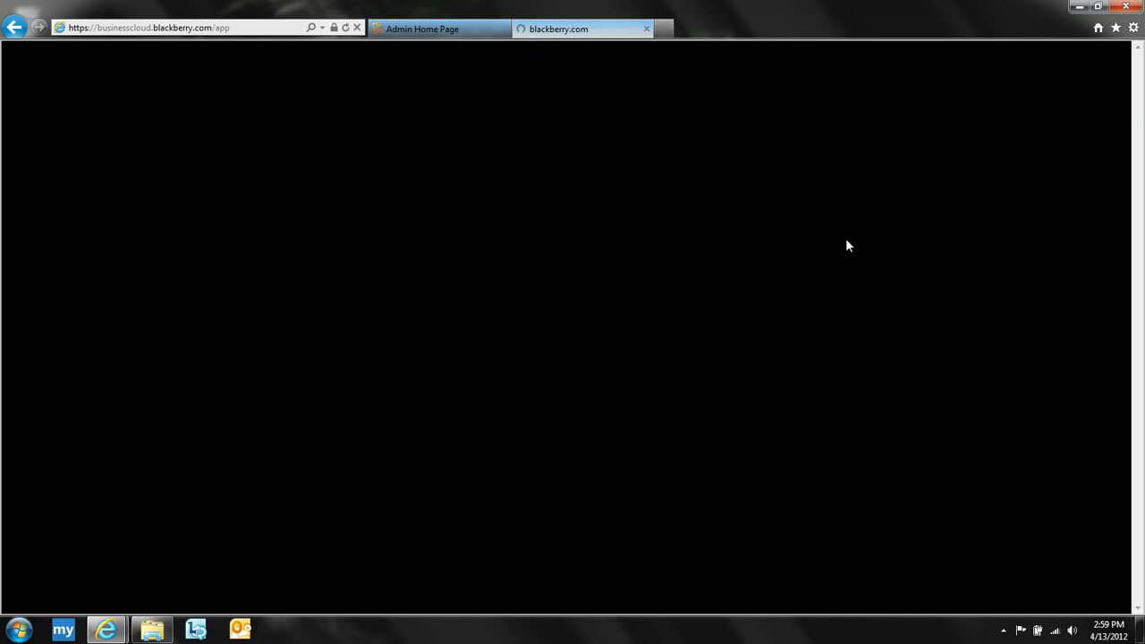
{"action": "scroll", "coordinate": [860, 294], "scroll_direction": "down", "scroll_amount": 20}
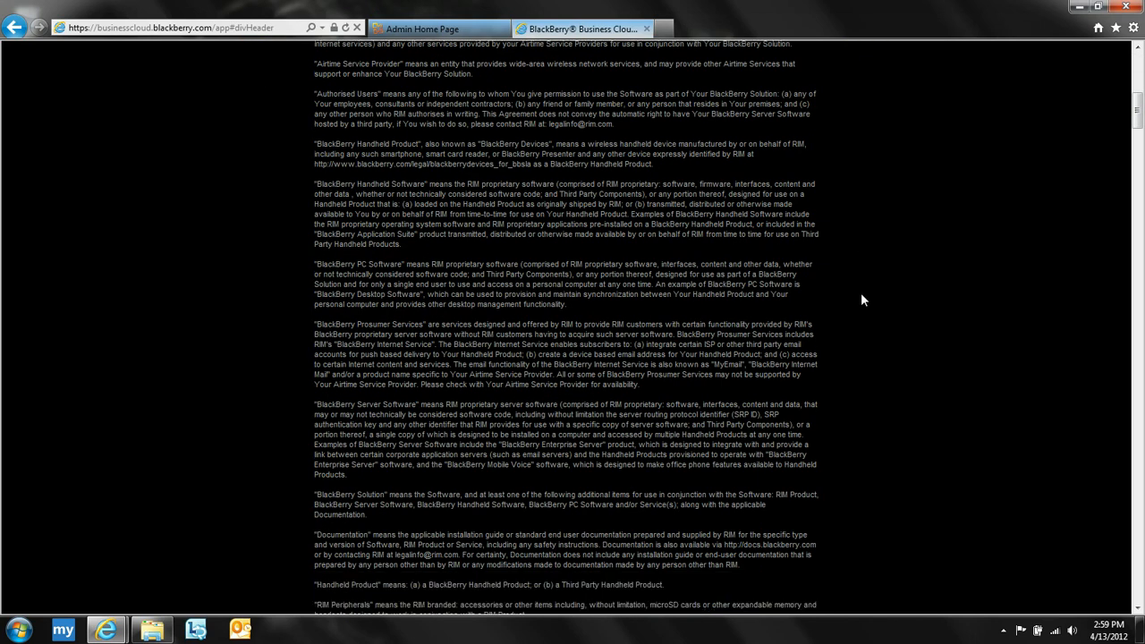
{"action": "scroll", "coordinate": [861, 293], "scroll_direction": "down", "scroll_amount": 4}
{"action": "left_click_drag", "start_coordinate": [1137, 223], "coordinate": [1138, 594]}
{"action": "left_click", "coordinate": [354, 493]}
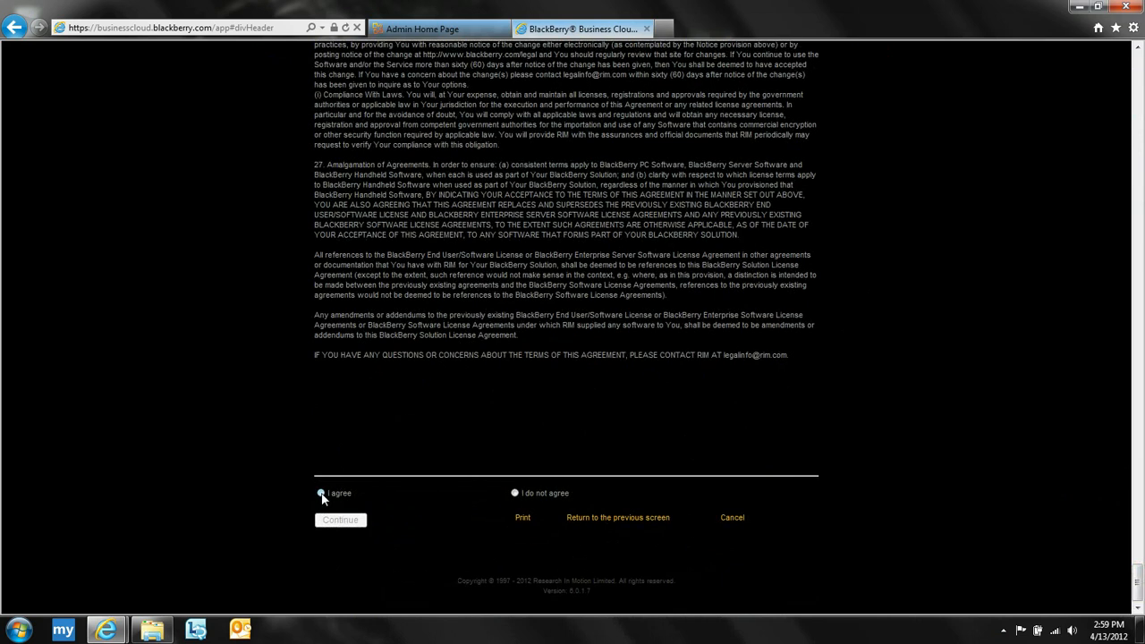
{"action": "left_click", "coordinate": [341, 519]}
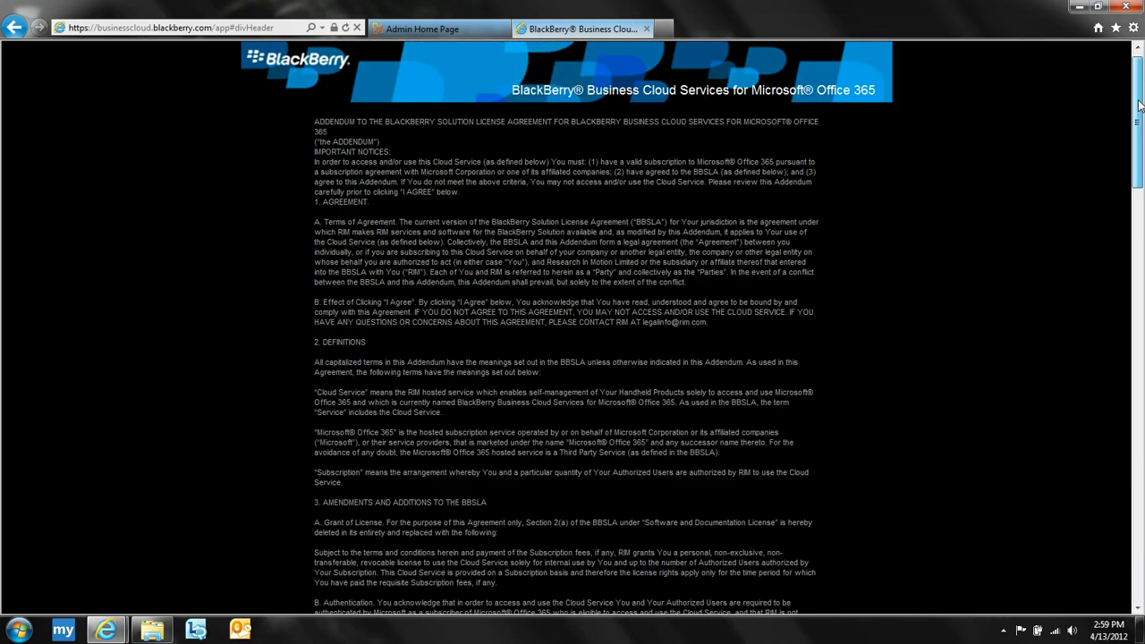
Agree to the license agreement addendum for Office 365 and log in to the BlackBerry Administration Service
{"action": "left_click_drag", "start_coordinate": [1138, 106], "coordinate": [1138, 517]}
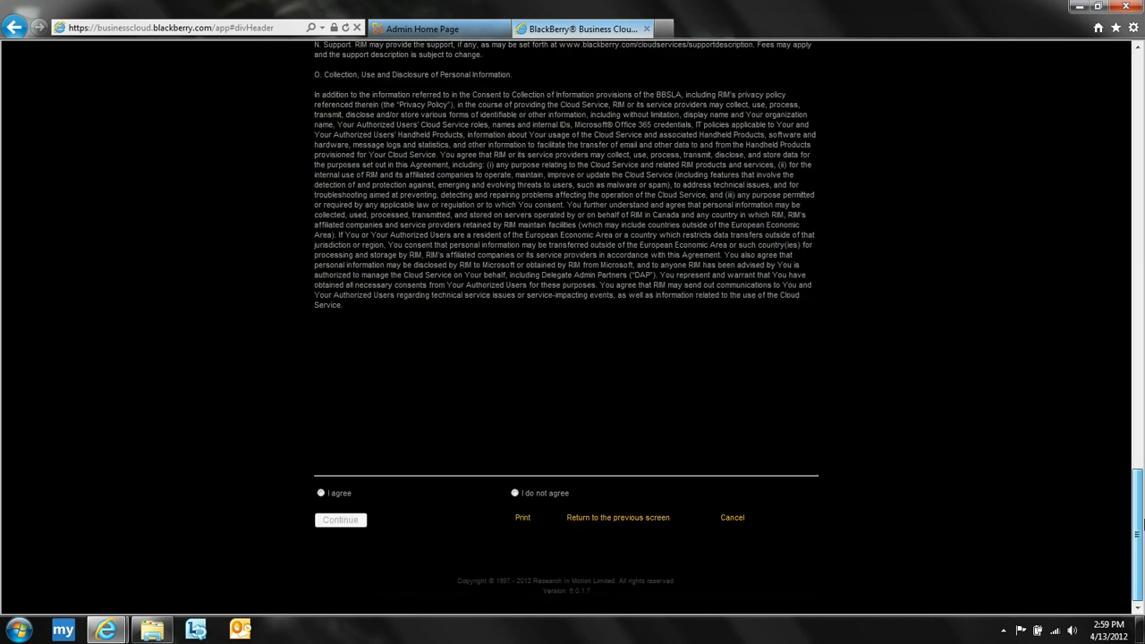
{"action": "left_click", "coordinate": [322, 493]}
{"action": "left_click", "coordinate": [338, 519]}
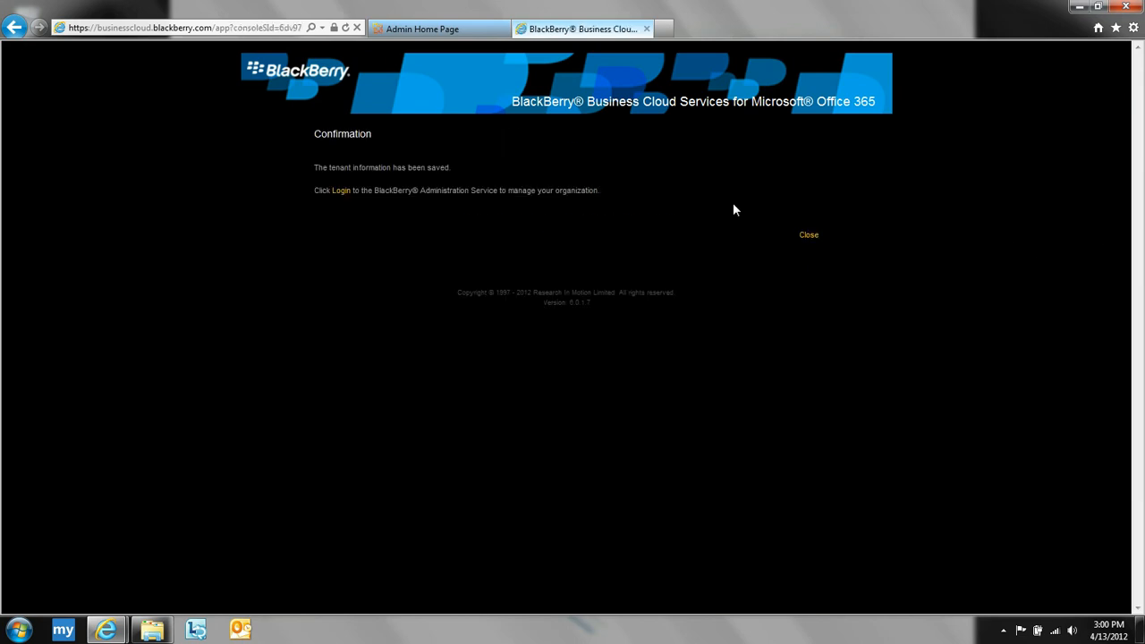
{"action": "left_click", "coordinate": [340, 197]}
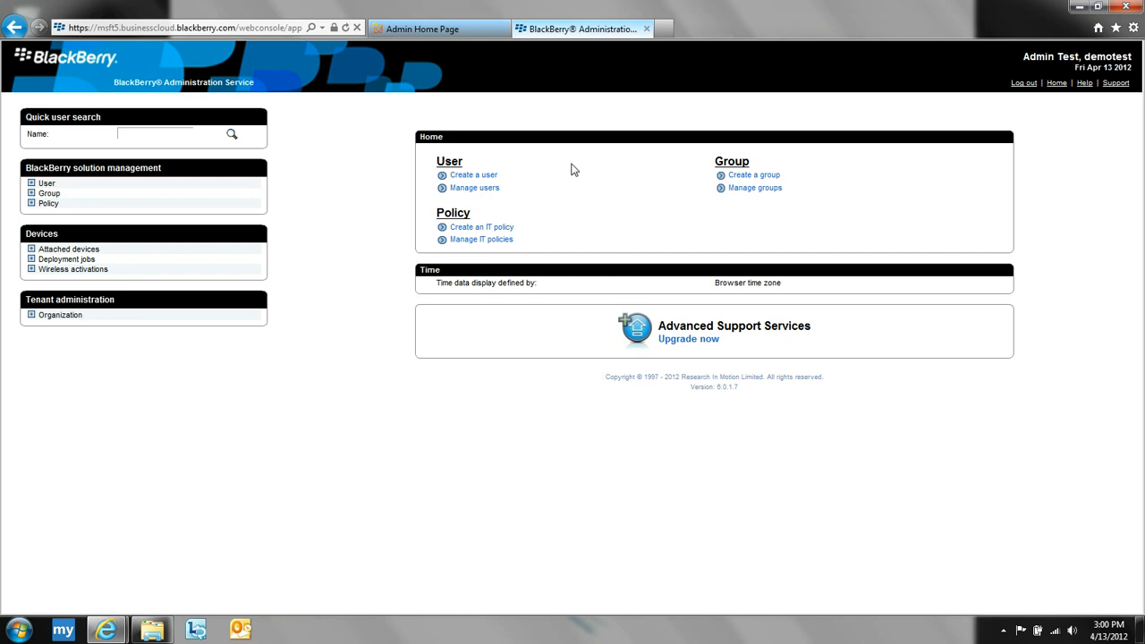
Return to the Office 365 admin portal and start a bulk addition of users instead of a single new user
{"action": "left_click", "coordinate": [437, 32]}
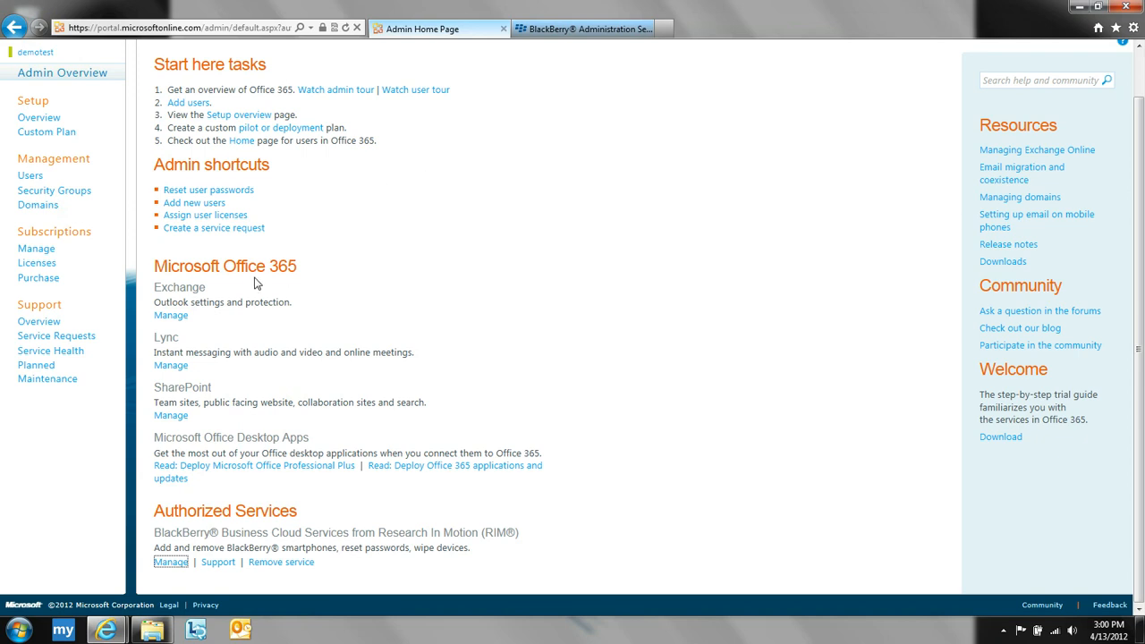
{"action": "left_click", "coordinate": [195, 204]}
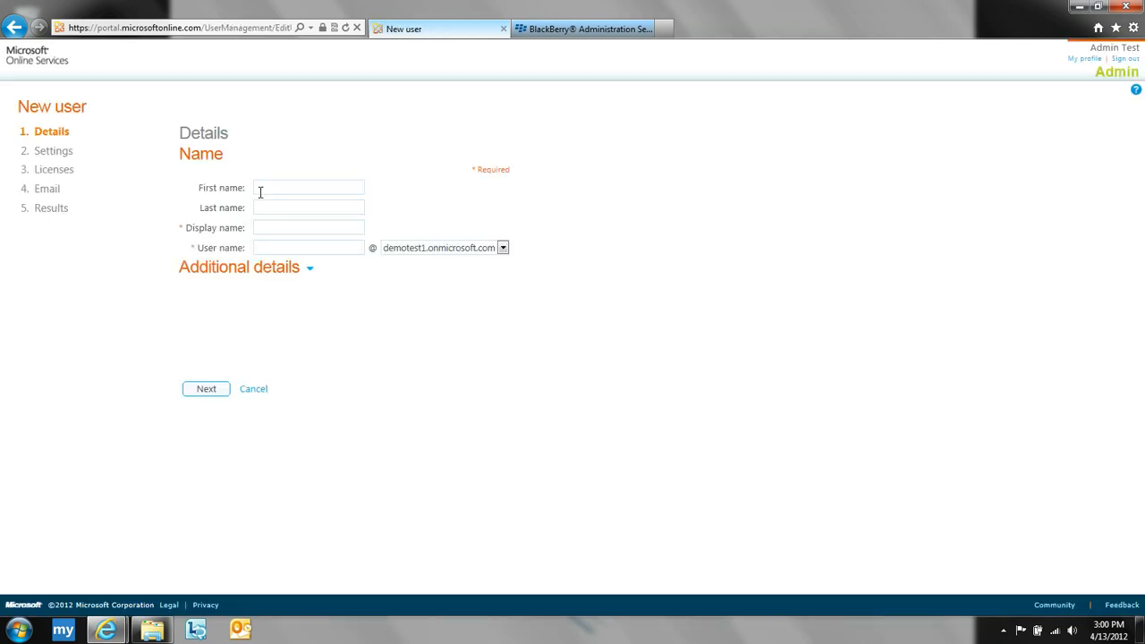
{"action": "left_click", "coordinate": [255, 388]}
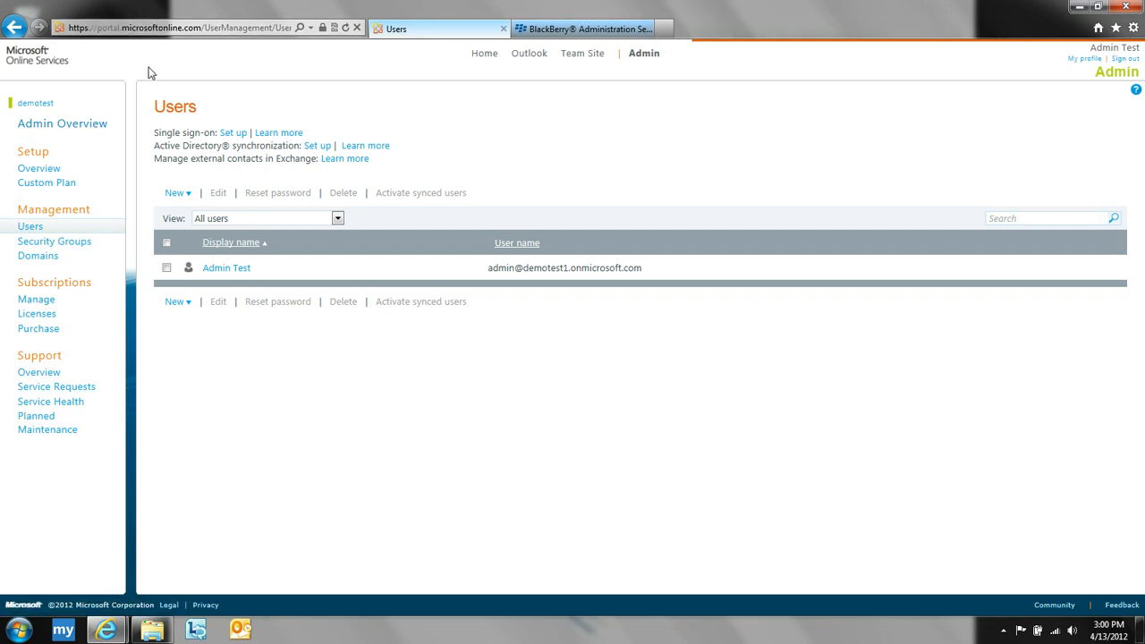
{"action": "left_click", "coordinate": [178, 302]}
{"action": "left_click", "coordinate": [198, 340]}
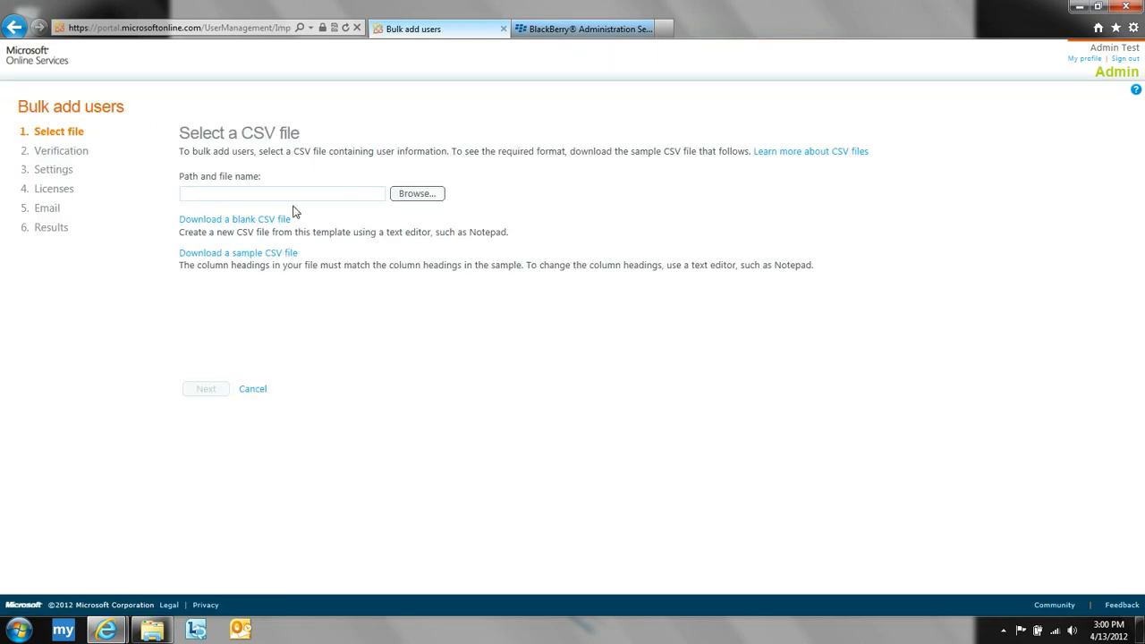
Select user upload csv.csv from C:\Demo as the bulk user file and continue through verification to the user settings
{"action": "left_click", "coordinate": [419, 196]}
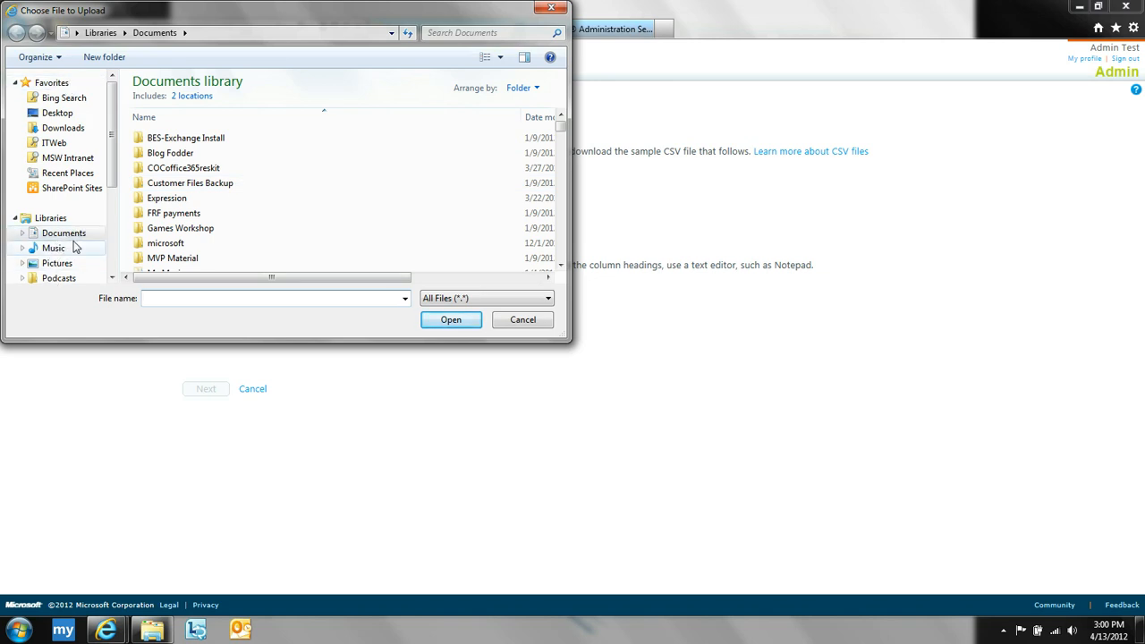
{"action": "scroll", "coordinate": [67, 250], "scroll_direction": "down", "scroll_amount": 3}
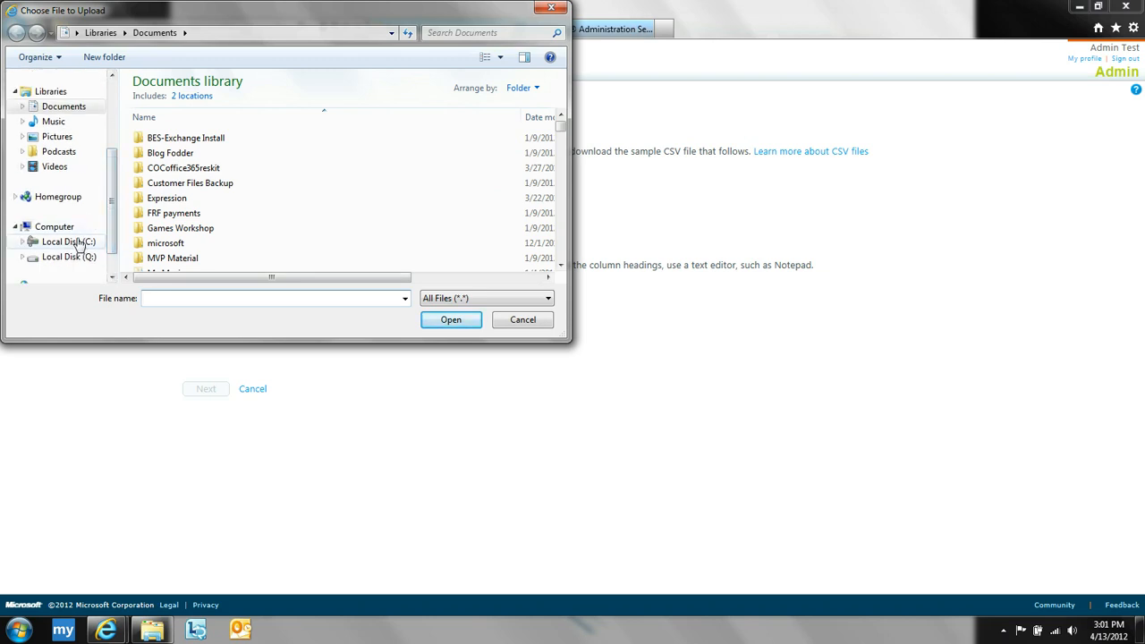
{"action": "left_click", "coordinate": [79, 245]}
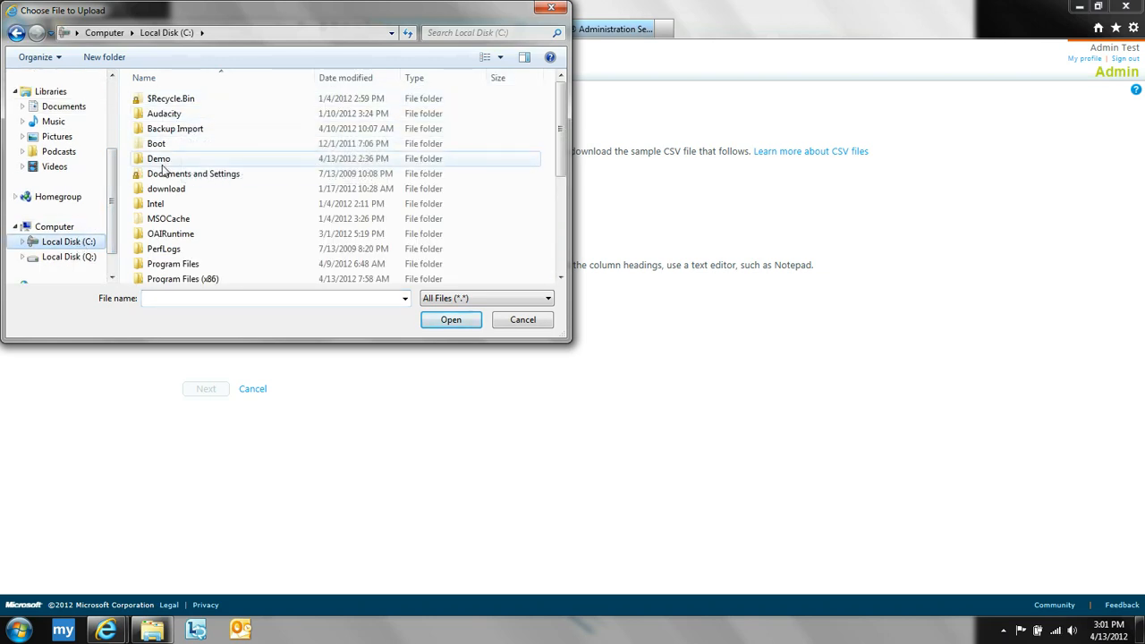
{"action": "double_click", "coordinate": [162, 163]}
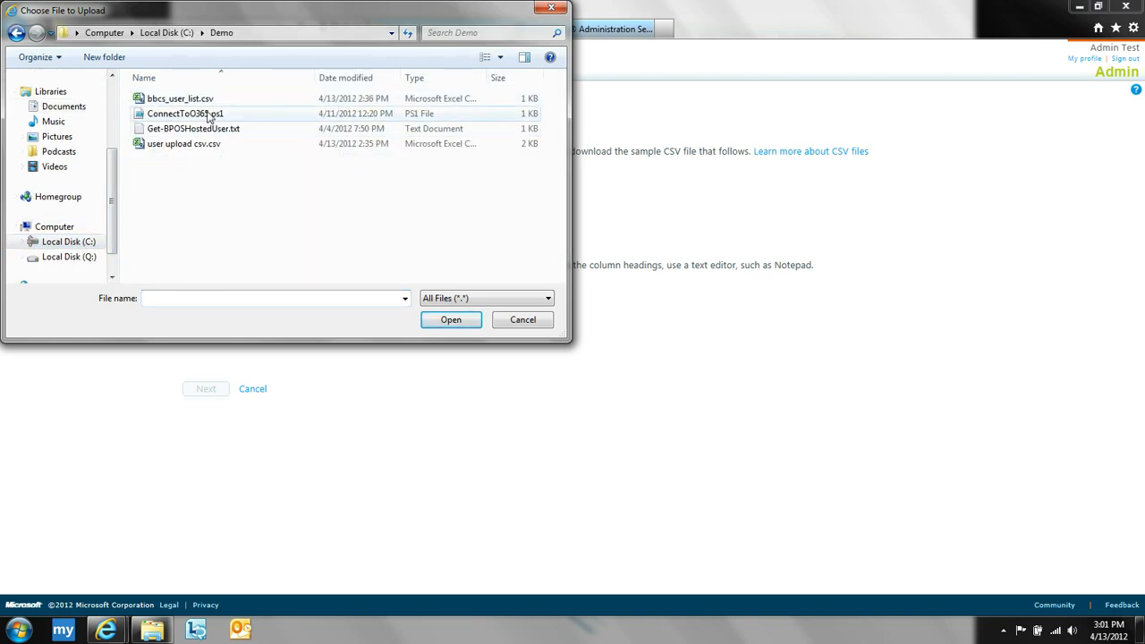
{"action": "double_click", "coordinate": [197, 144]}
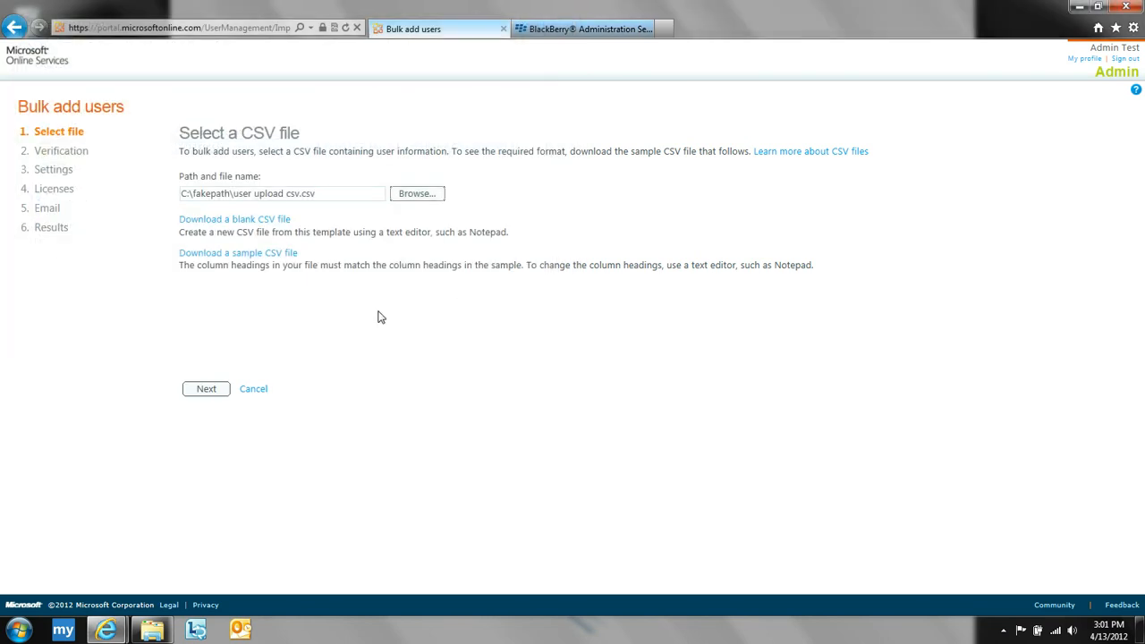
{"action": "left_click", "coordinate": [206, 390]}
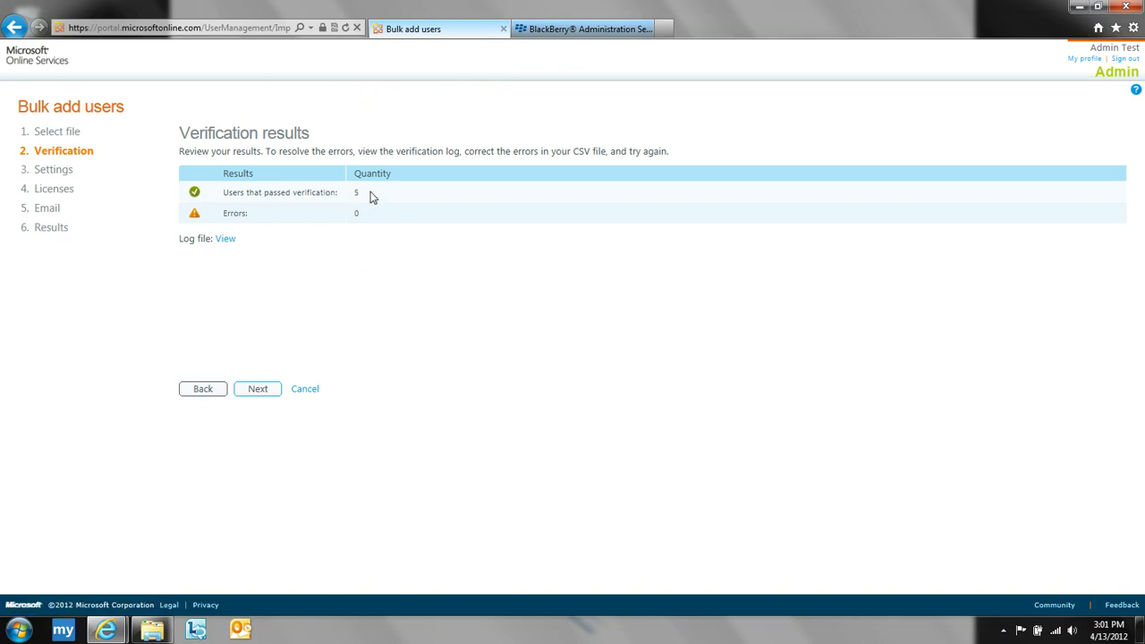
{"action": "left_click", "coordinate": [258, 389]}
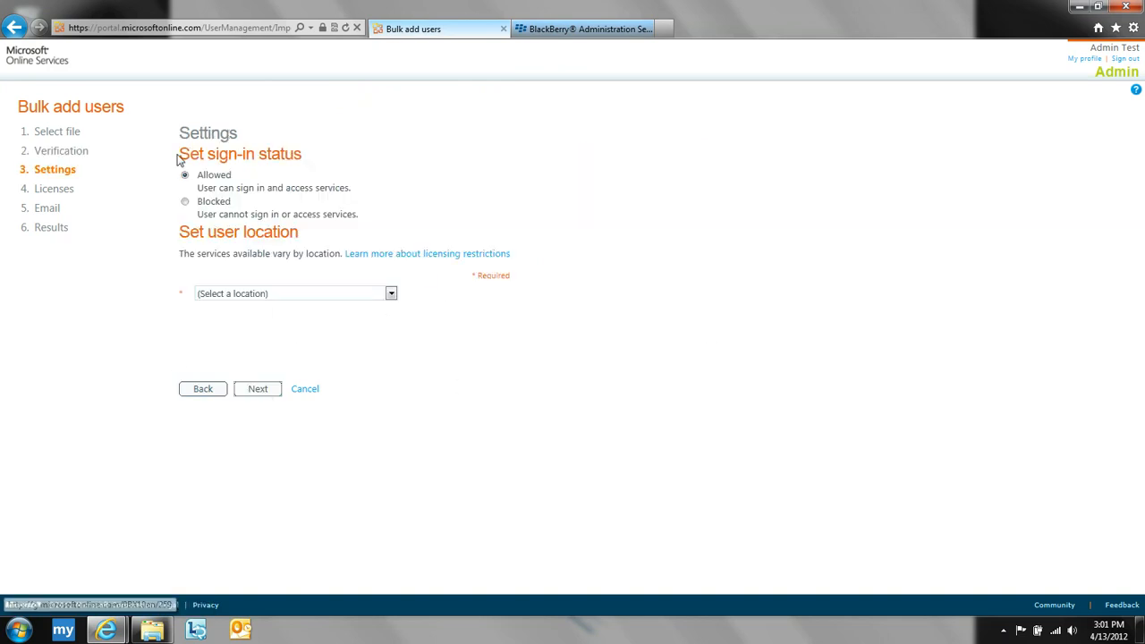
Set the bulk users' location to United States with sign-in allowed and continue to the licenses
{"action": "left_click", "coordinate": [362, 296]}
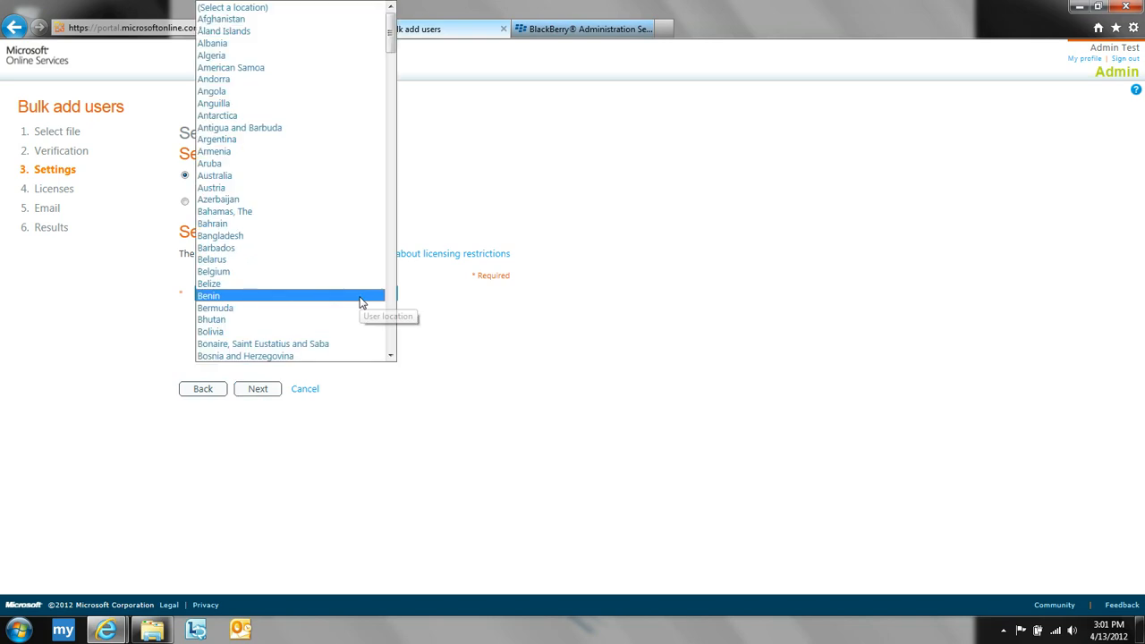
{"action": "key", "text": "u"}
{"action": "key", "text": "u"}
{"action": "key", "text": "u"}
{"action": "key", "text": "u"}
{"action": "key", "text": "u"}
{"action": "key", "text": "u"}
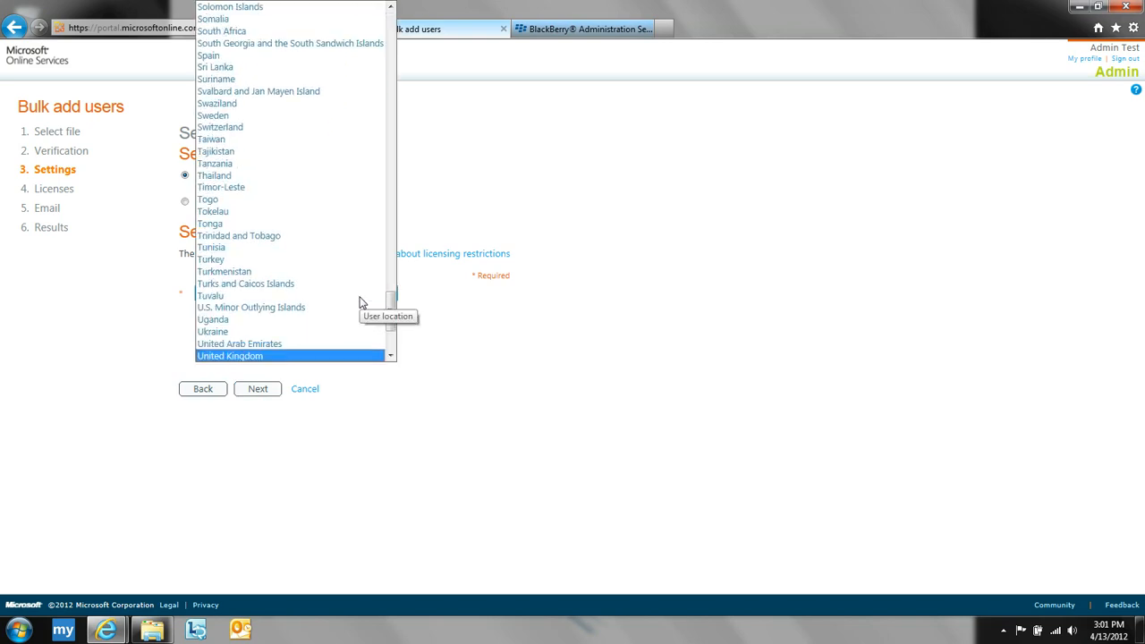
{"action": "key", "text": "Return"}
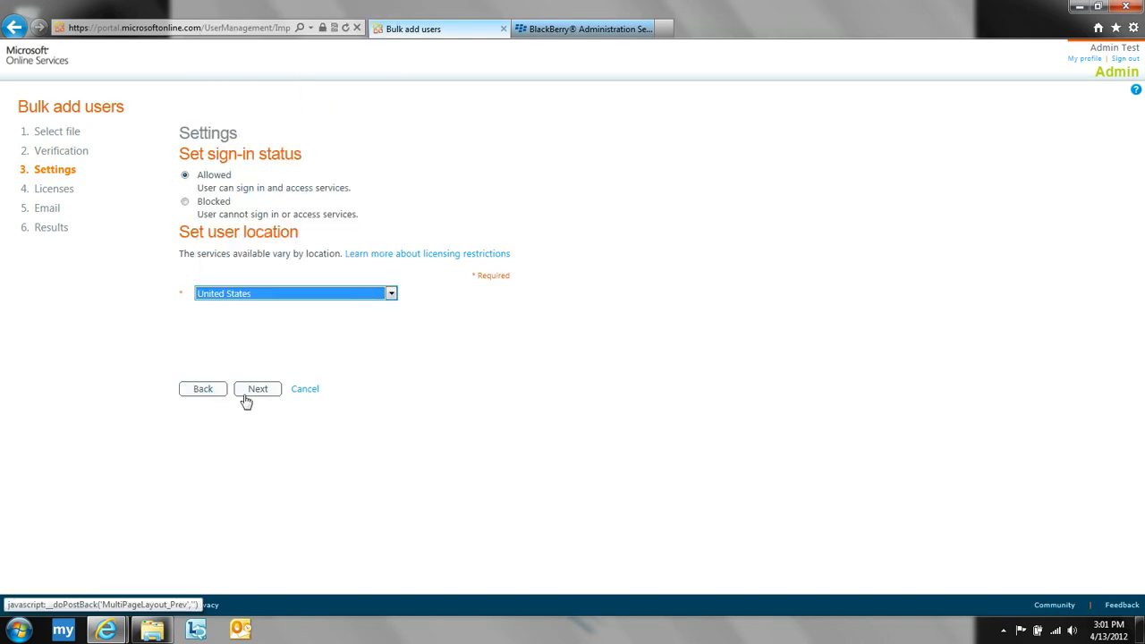
{"action": "left_click", "coordinate": [260, 392]}
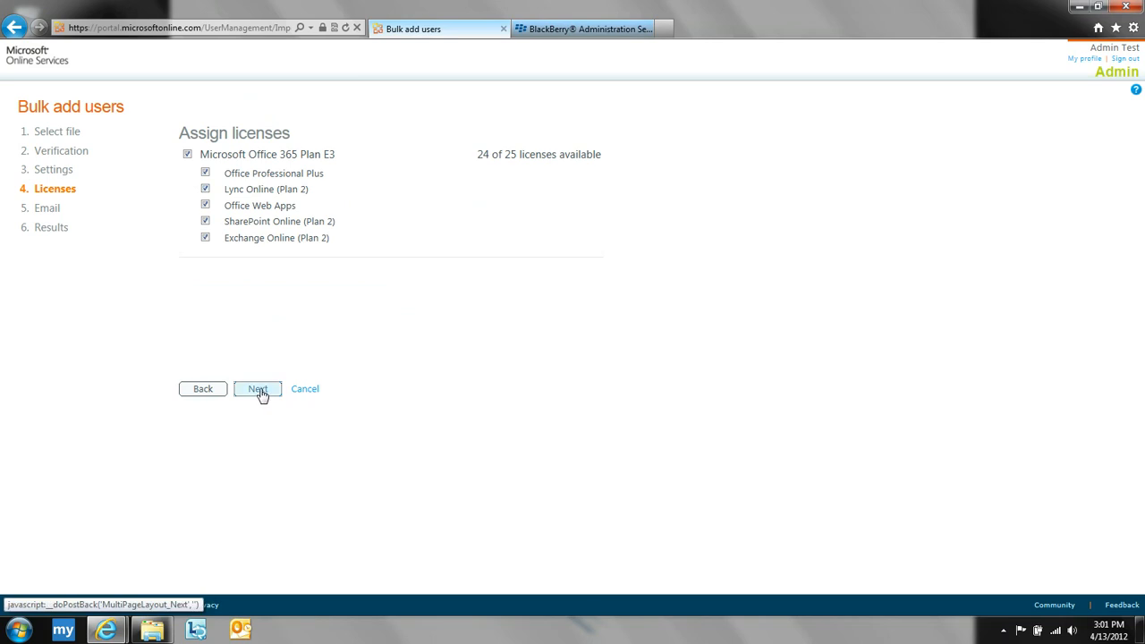
Create the bulk users with all Microsoft Office 365 Plan E3 licenses and emailed results, and close the wizard
{"action": "left_click", "coordinate": [258, 391]}
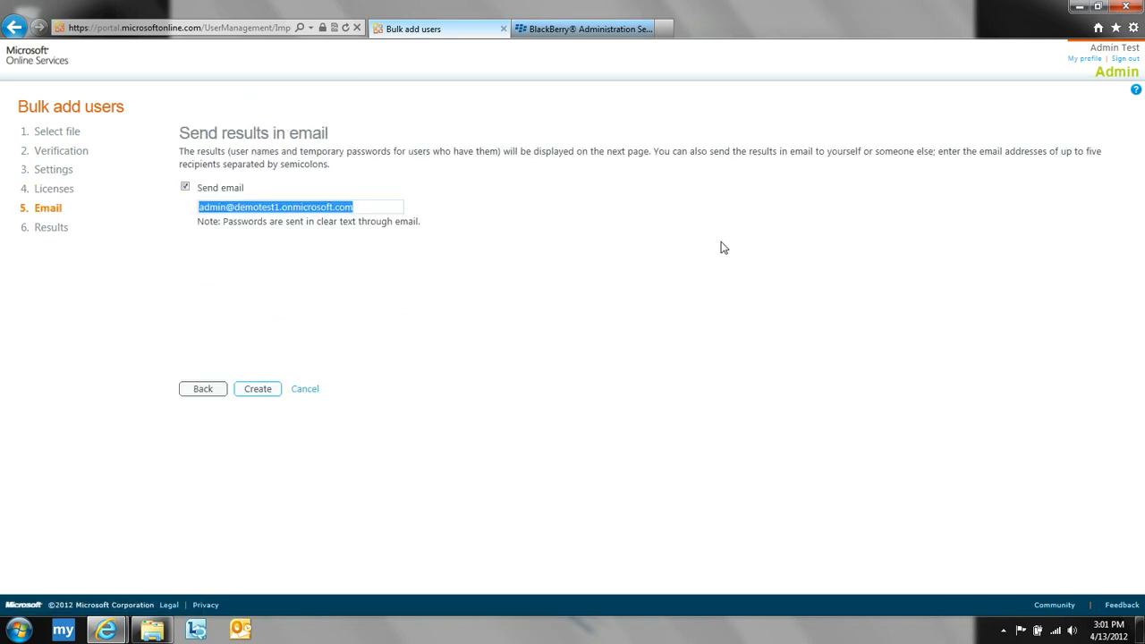
{"action": "left_click", "coordinate": [260, 391]}
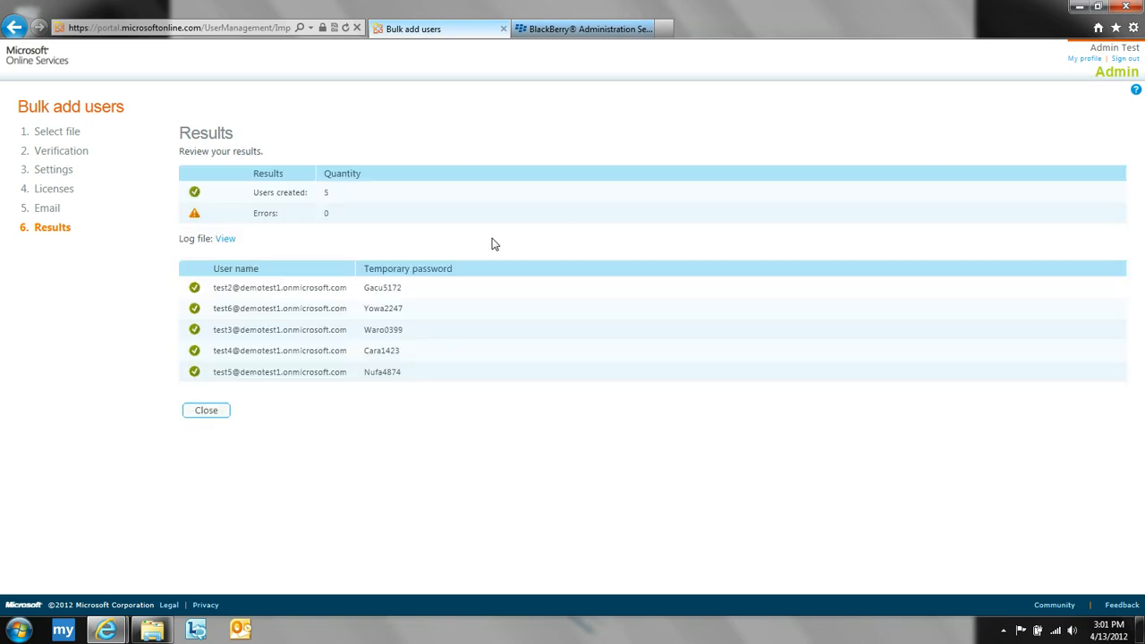
{"action": "left_click", "coordinate": [210, 407]}
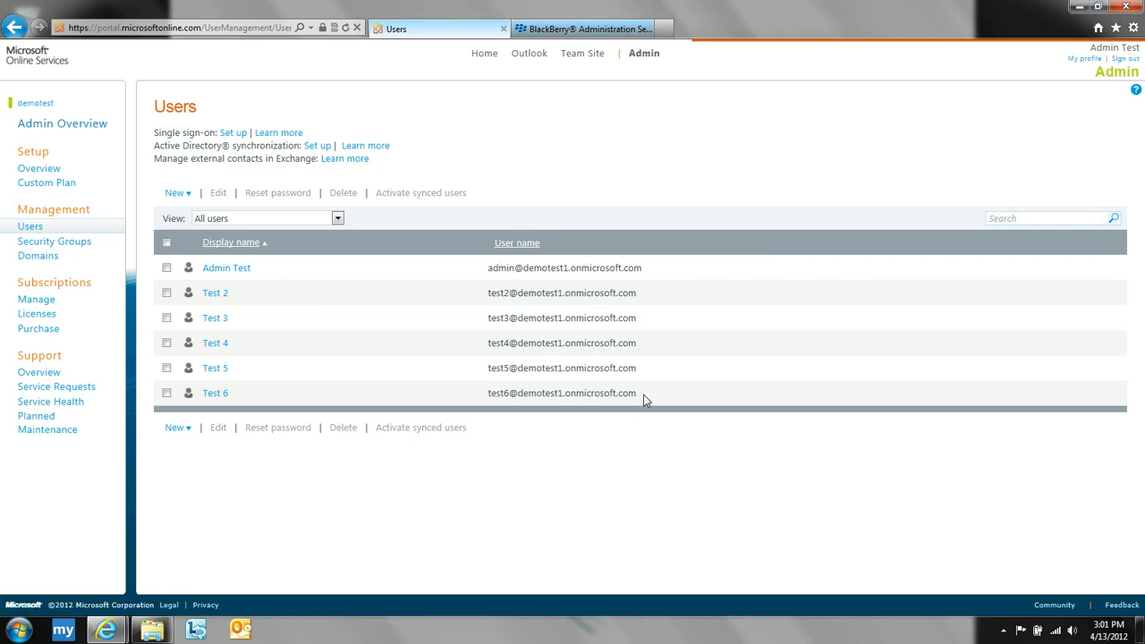
Switch to the BlackBerry Administration Service and start an import of new users instead of creating one
{"action": "left_click", "coordinate": [581, 28]}
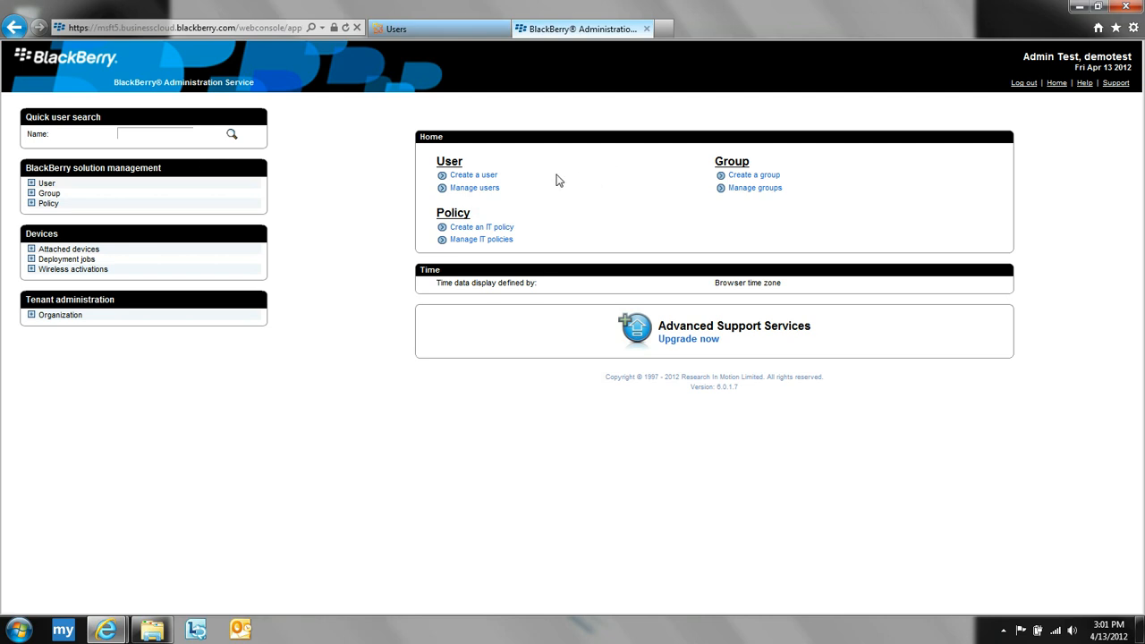
{"action": "left_click", "coordinate": [475, 176]}
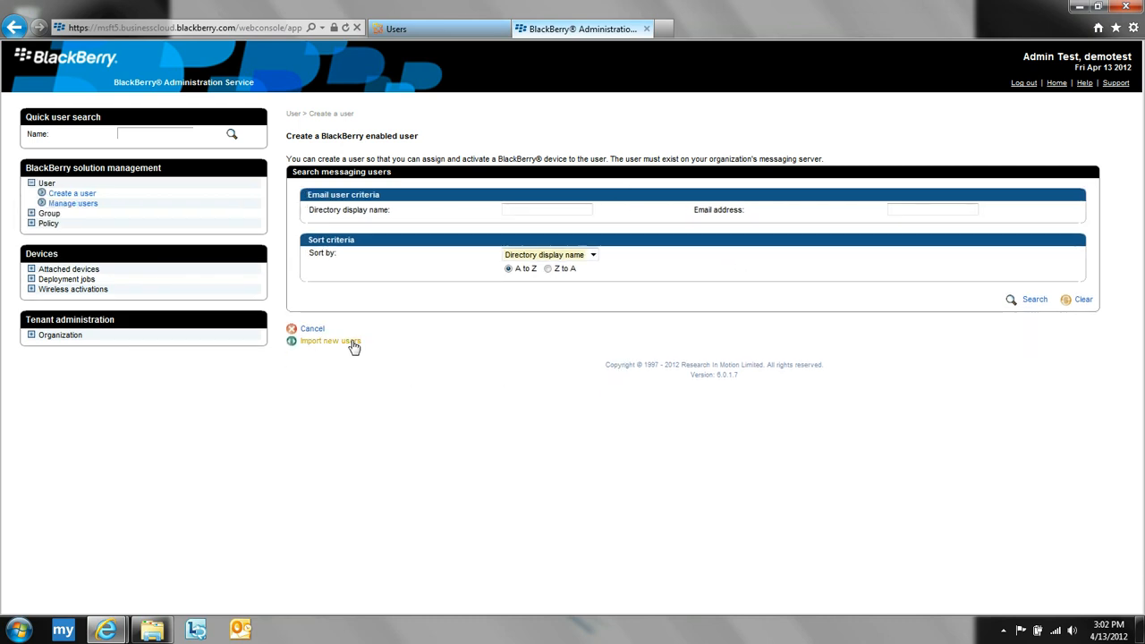
{"action": "left_click", "coordinate": [353, 343]}
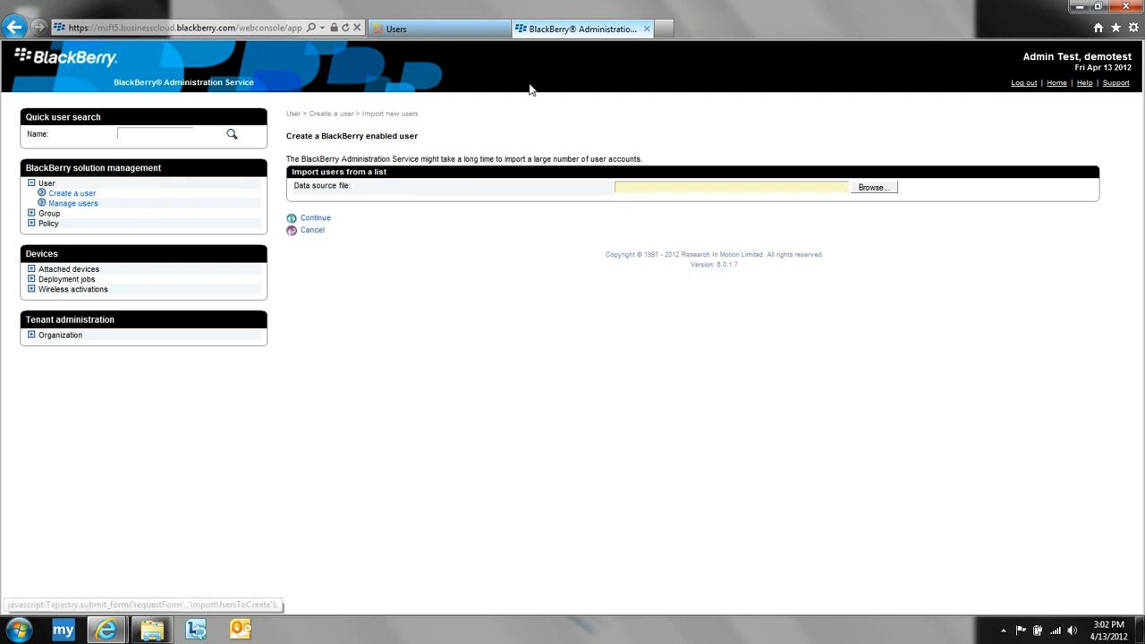
Choose bbcs_user_list.csv from C:\Demo as the data source file and continue the user import
{"action": "left_click", "coordinate": [873, 190]}
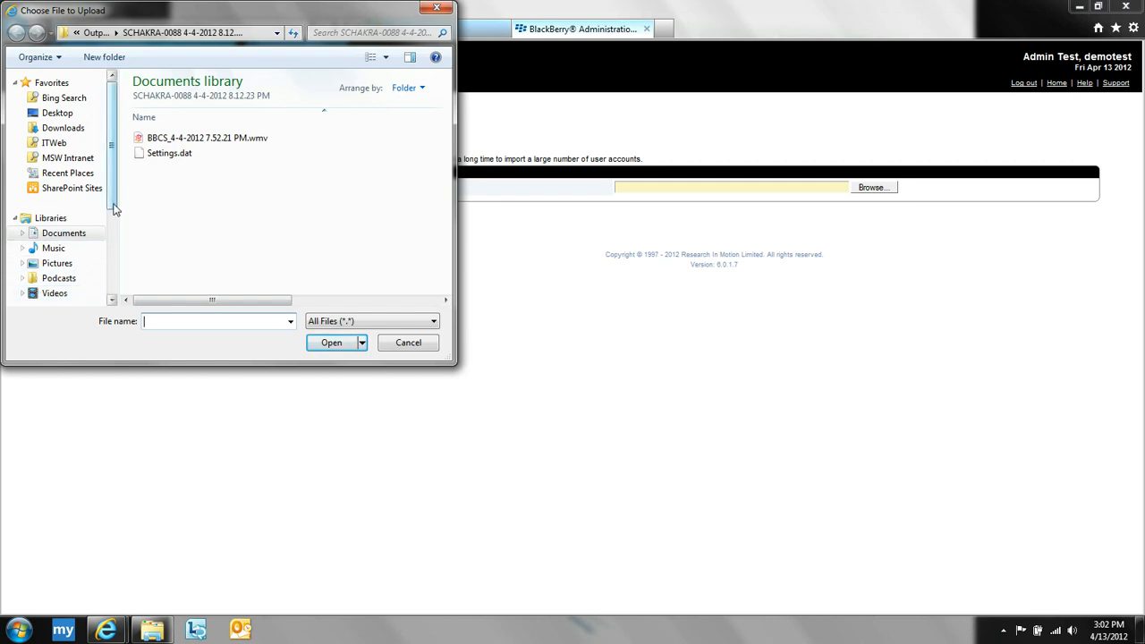
{"action": "scroll", "coordinate": [101, 299], "scroll_direction": "down", "scroll_amount": 3}
{"action": "left_click", "coordinate": [74, 243]}
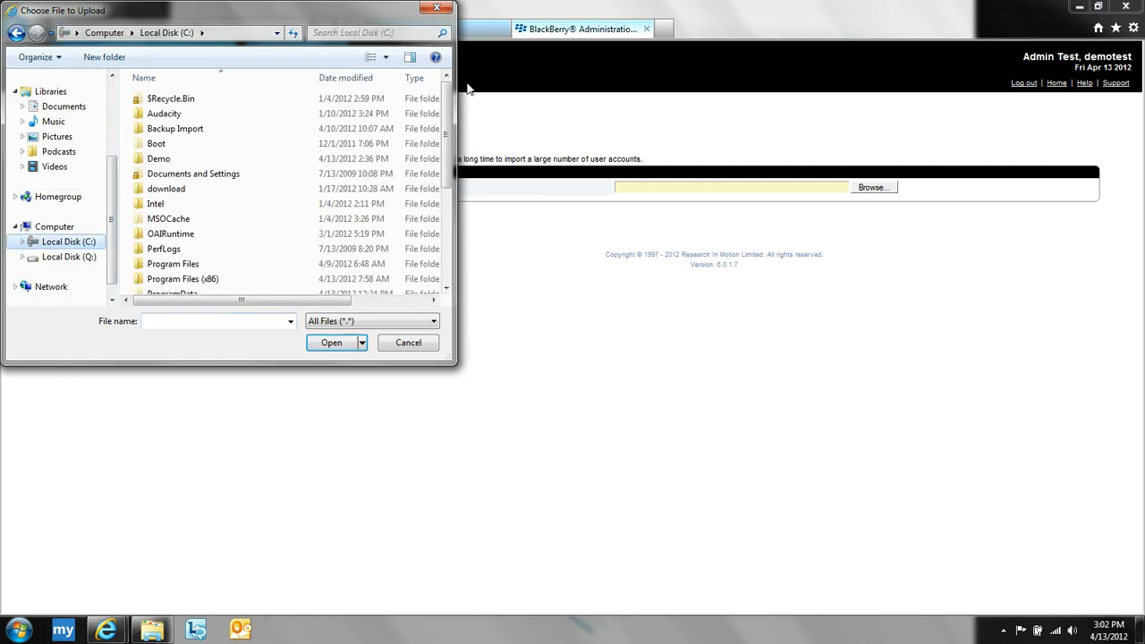
{"action": "double_click", "coordinate": [161, 159]}
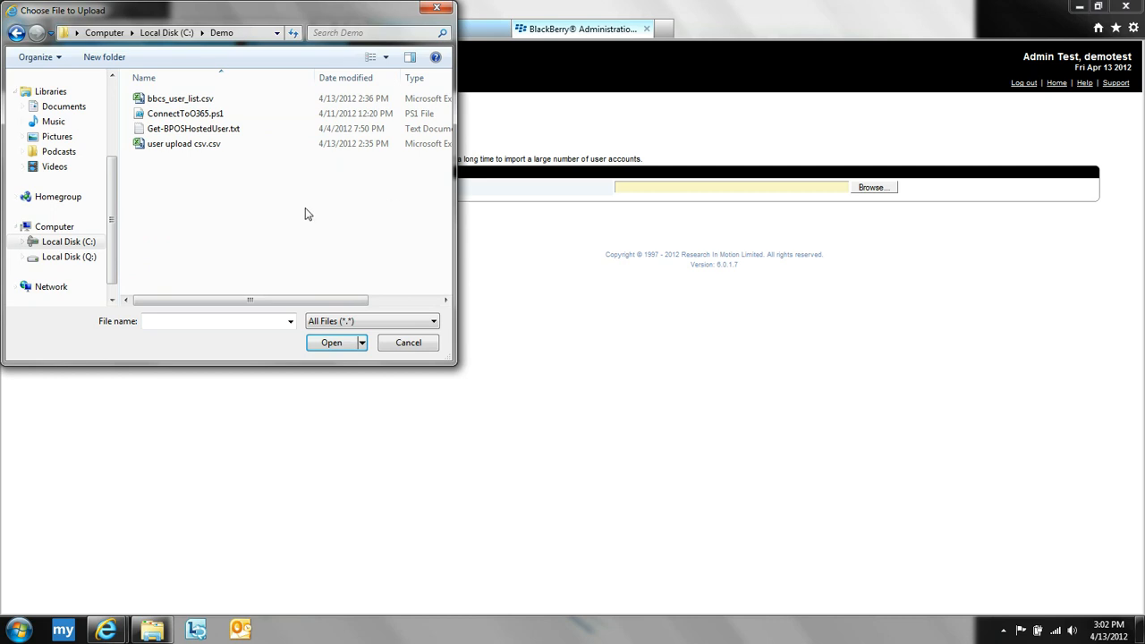
{"action": "double_click", "coordinate": [188, 99]}
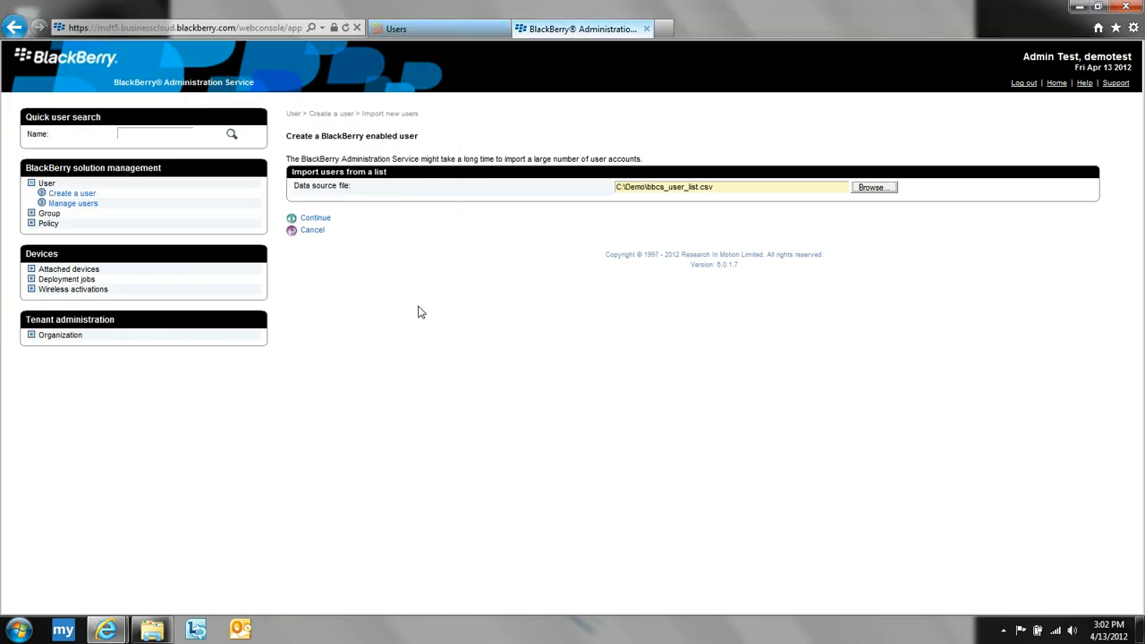
{"action": "left_click", "coordinate": [315, 218]}
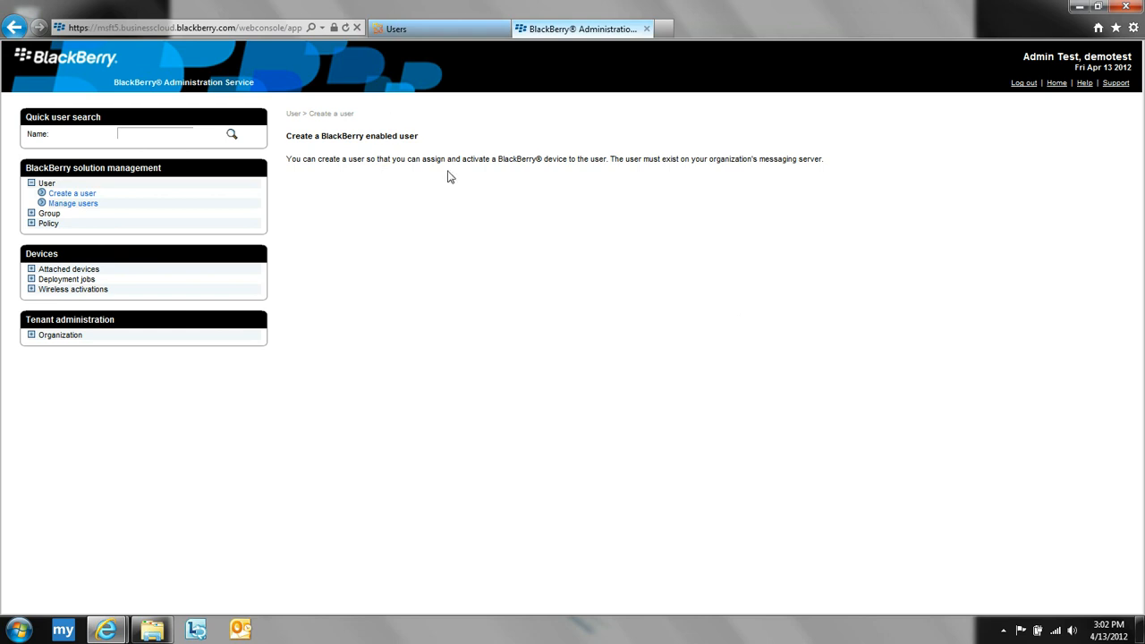
Review the imported users Test 2 to Test 6 and create them without an activation password
{"action": "left_click_drag", "start_coordinate": [774, 279], "coordinate": [298, 236]}
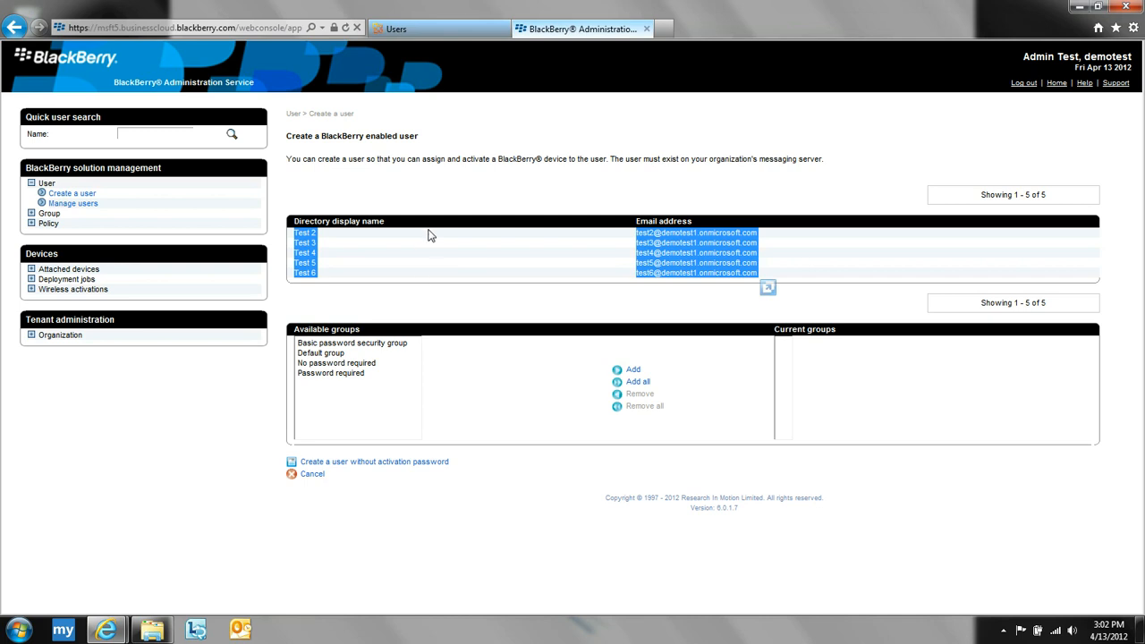
{"action": "left_click", "coordinate": [469, 293]}
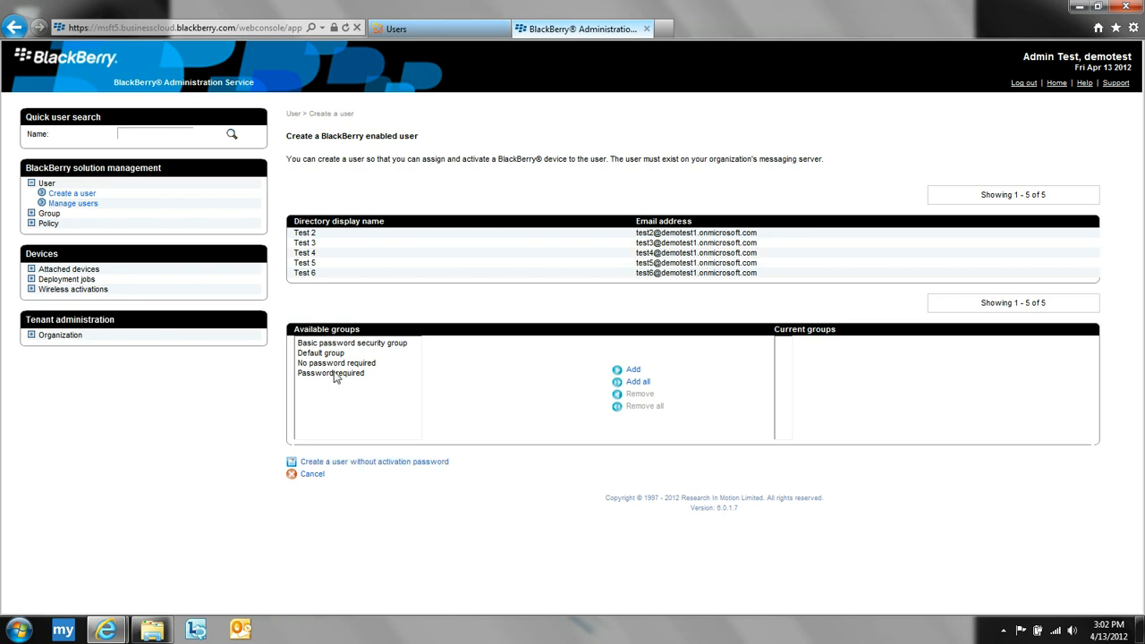
{"action": "left_click", "coordinate": [422, 461]}
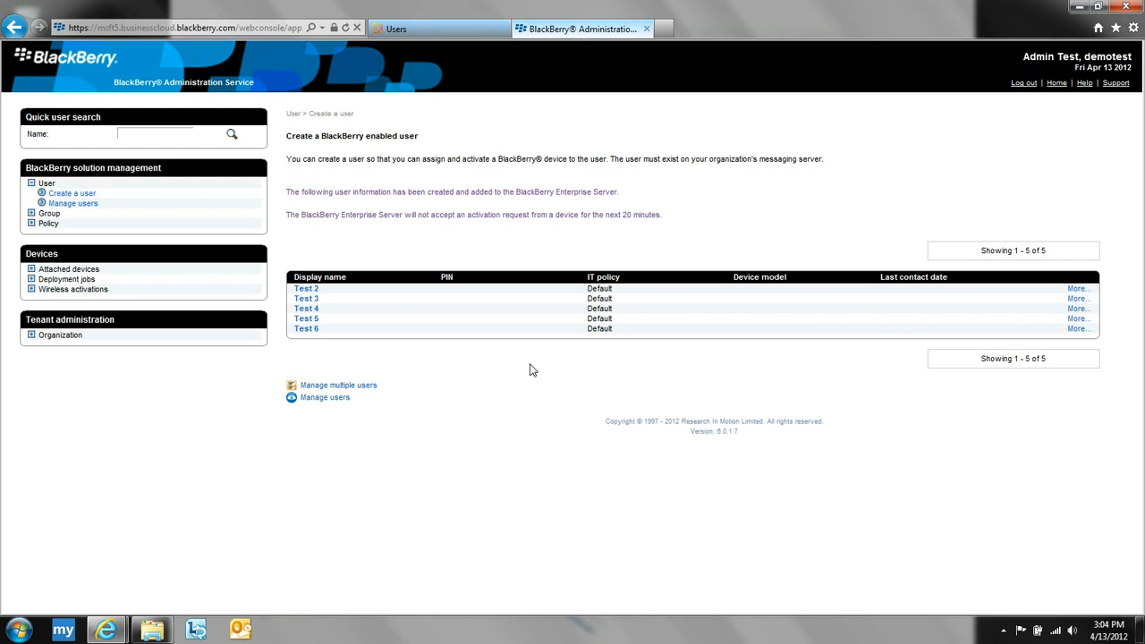
Return to the Office 365 admin portal and start a single new user with first name Test, last name 1 and user name test1
{"action": "left_click", "coordinate": [436, 32]}
{"action": "left_click", "coordinate": [178, 194]}
{"action": "left_click", "coordinate": [188, 212]}
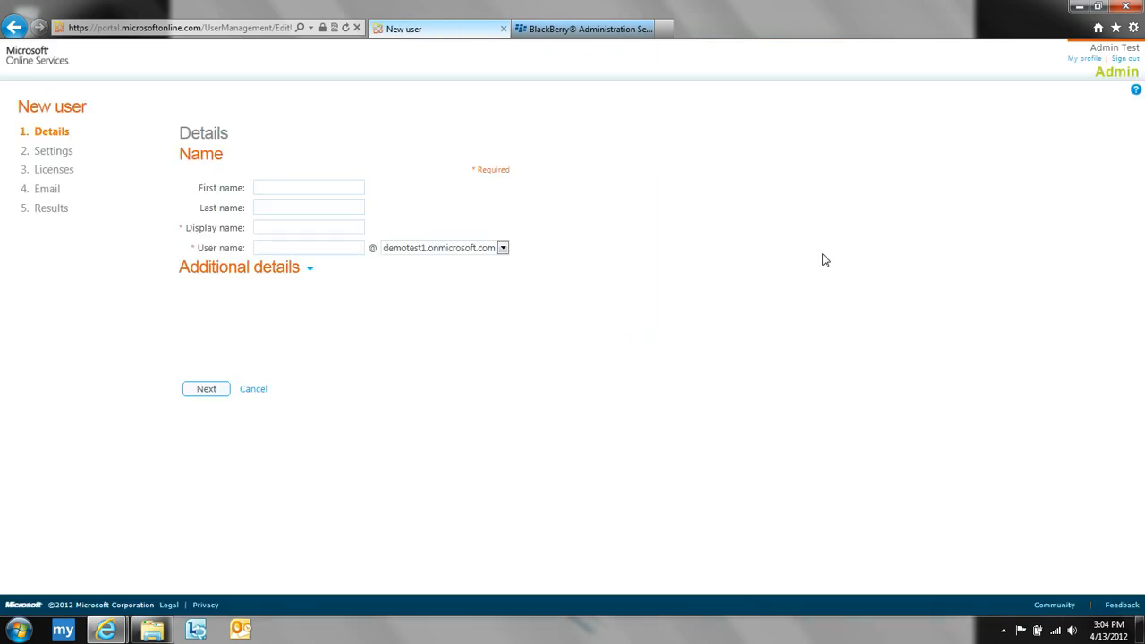
{"action": "type", "text": "Test "}
{"action": "type", "text": "1"}
{"action": "key", "text": "Tab"}
{"action": "key", "text": "Tab"}
{"action": "type", "text": "test1"}
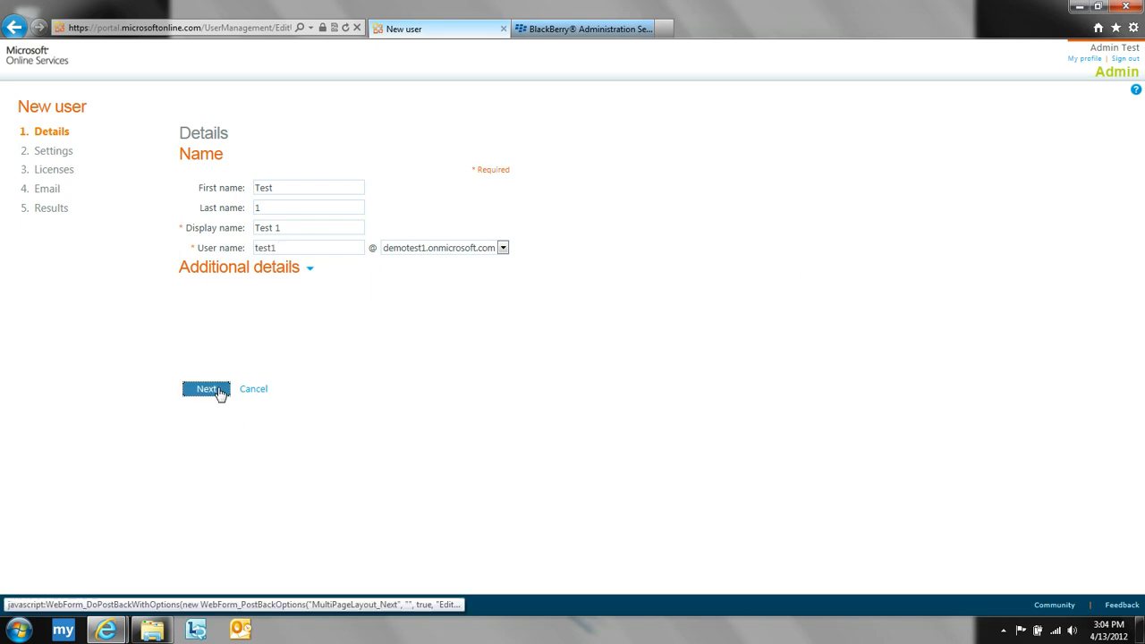
{"action": "left_click", "coordinate": [219, 391]}
Set the new user Test 1's location to United States and continue to the licenses
{"action": "left_click", "coordinate": [282, 317]}
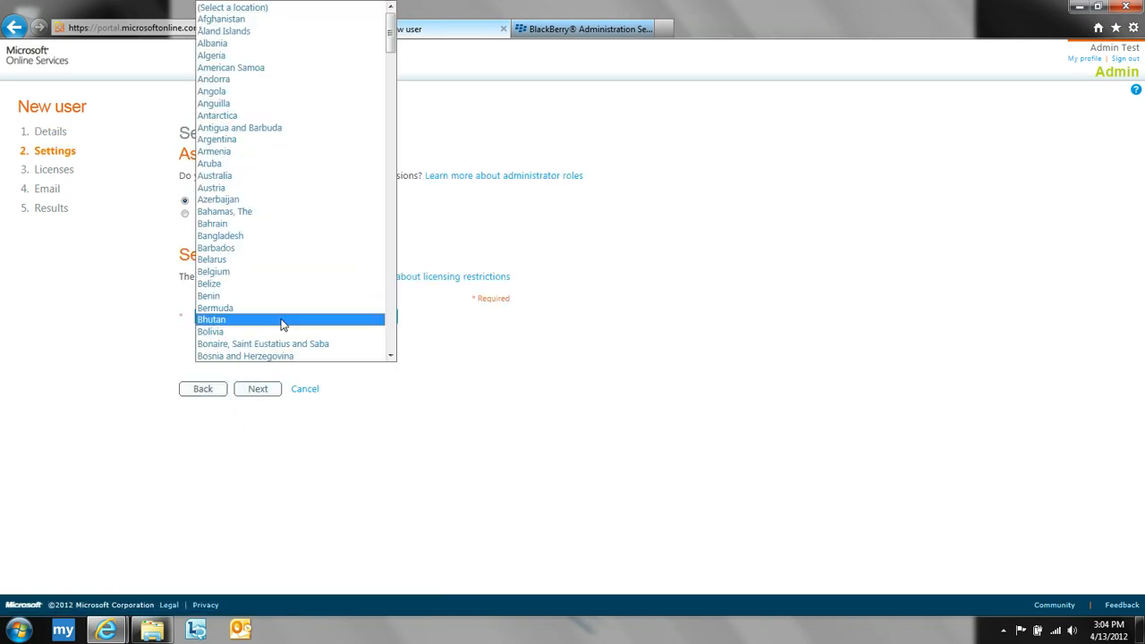
{"action": "key", "text": "u"}
{"action": "key", "text": "u"}
{"action": "key", "text": "u"}
{"action": "key", "text": "u"}
{"action": "key", "text": "u"}
{"action": "key", "text": "u"}
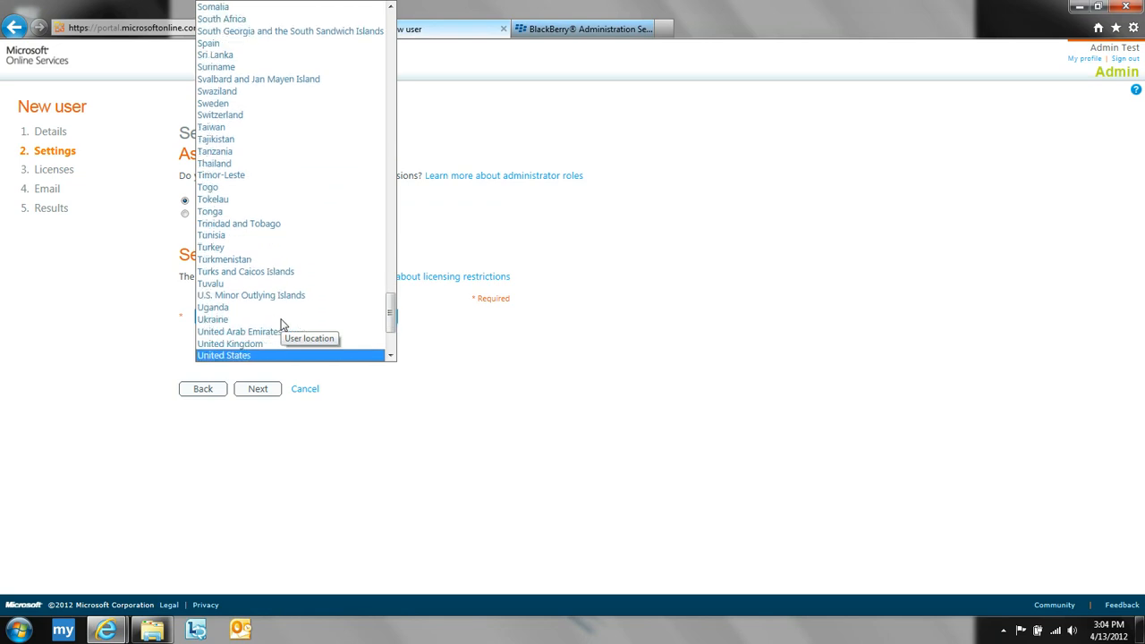
{"action": "key", "text": "Return"}
{"action": "left_click", "coordinate": [263, 393]}
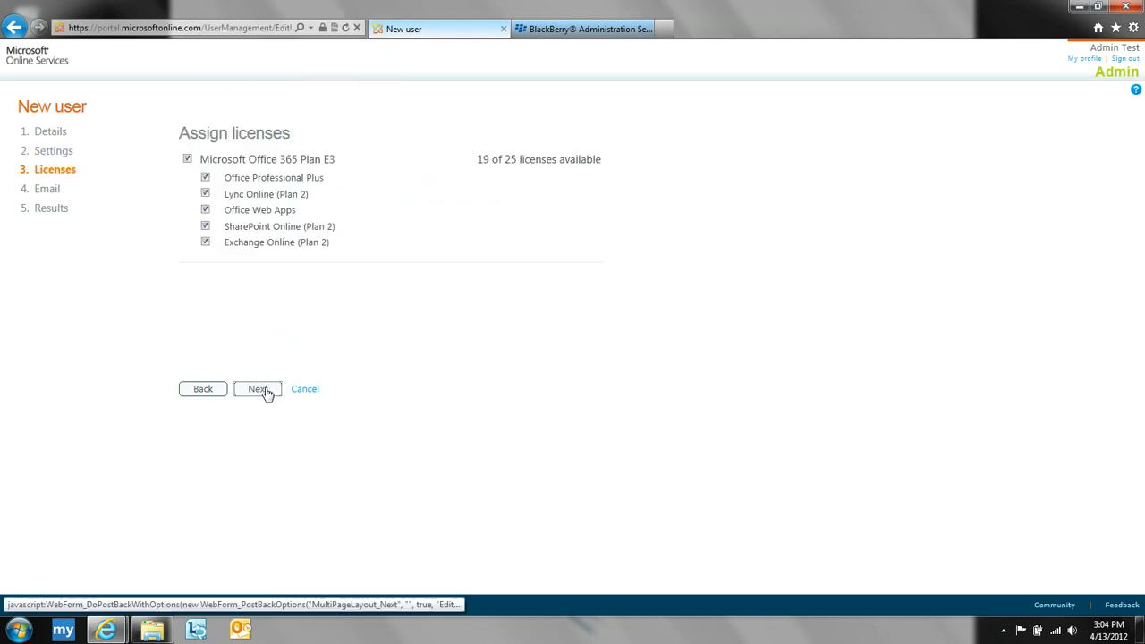
Create the user Test 1 with all Microsoft Office 365 Plan E3 licenses and finish the new user wizard
{"action": "left_click", "coordinate": [258, 389]}
{"action": "left_click", "coordinate": [259, 388]}
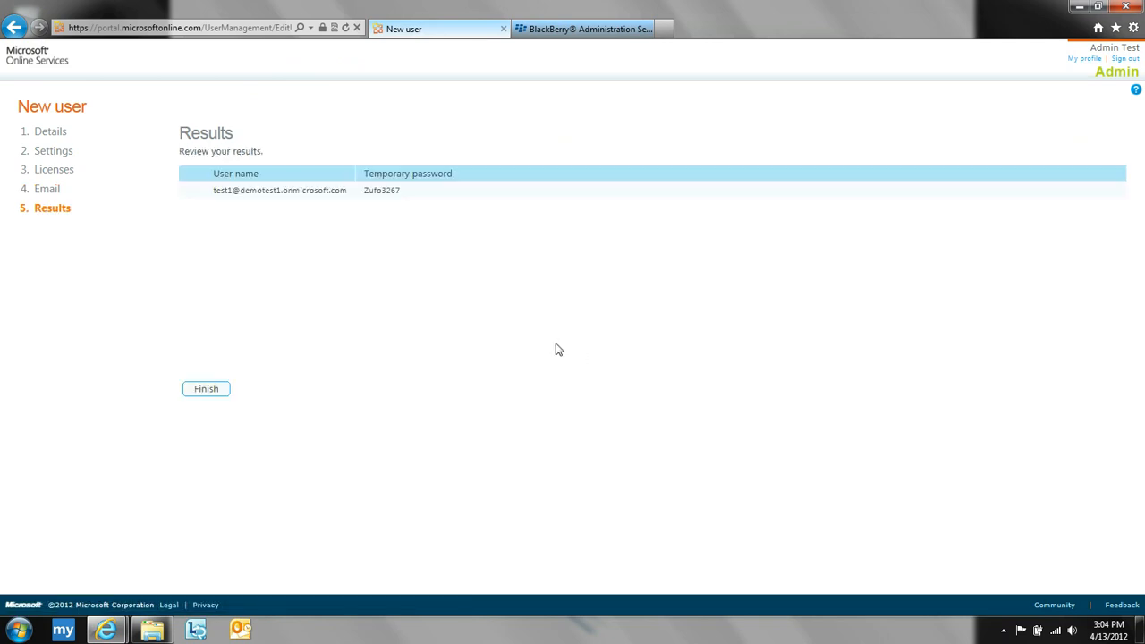
{"action": "left_click", "coordinate": [204, 392]}
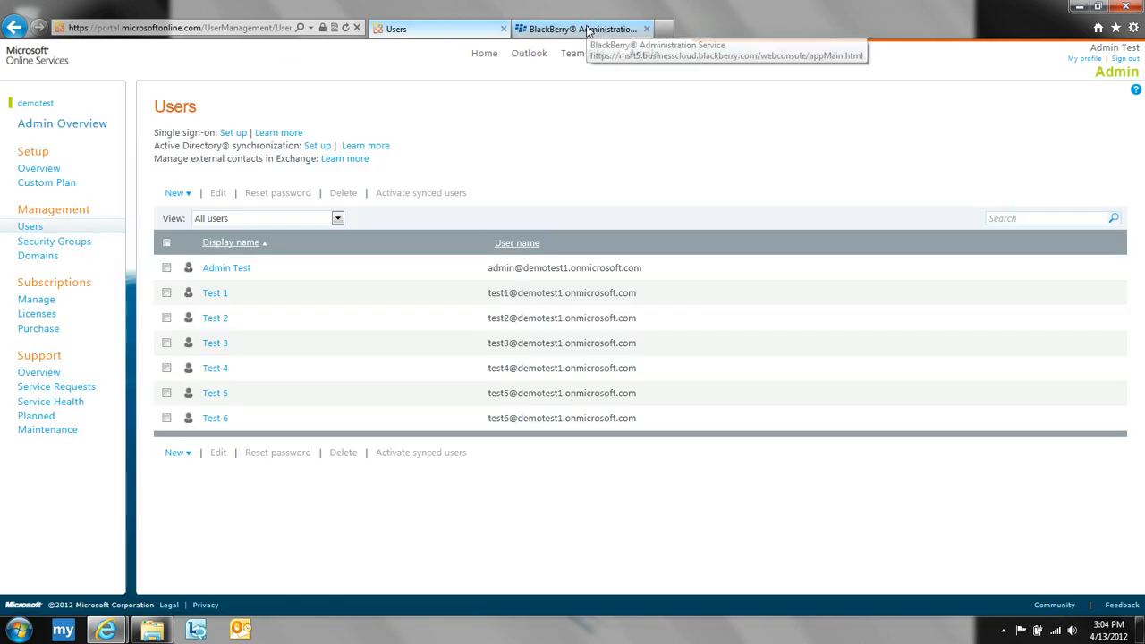
Switch to the BlackBerry Administration Service and search the messaging users for display name test 1 to create a user
{"action": "left_click", "coordinate": [588, 30]}
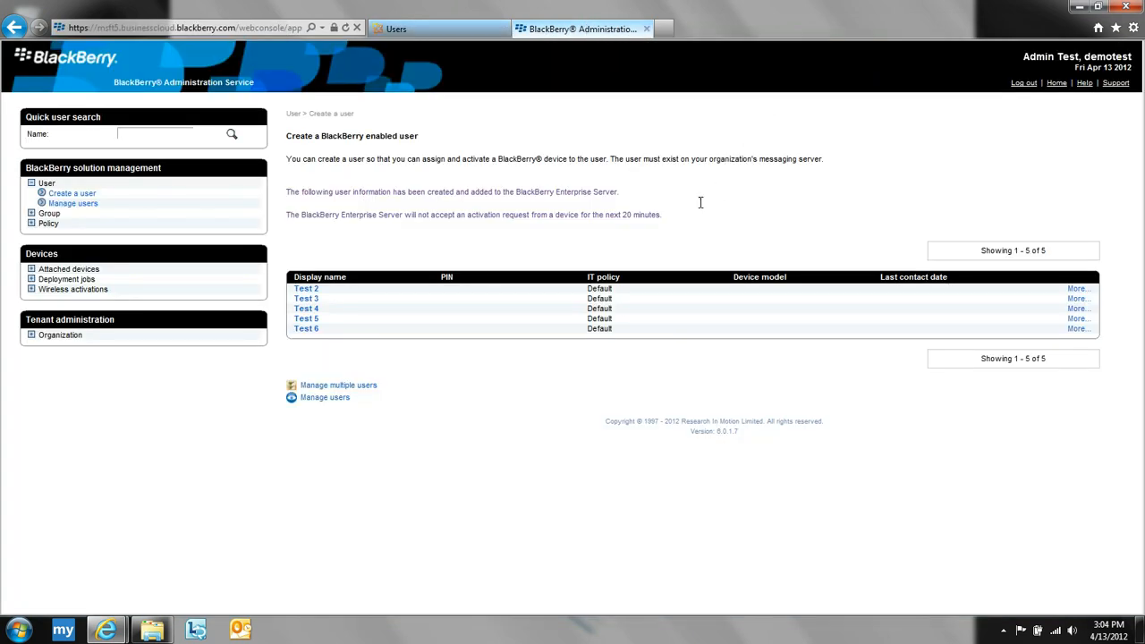
{"action": "left_click", "coordinate": [80, 196]}
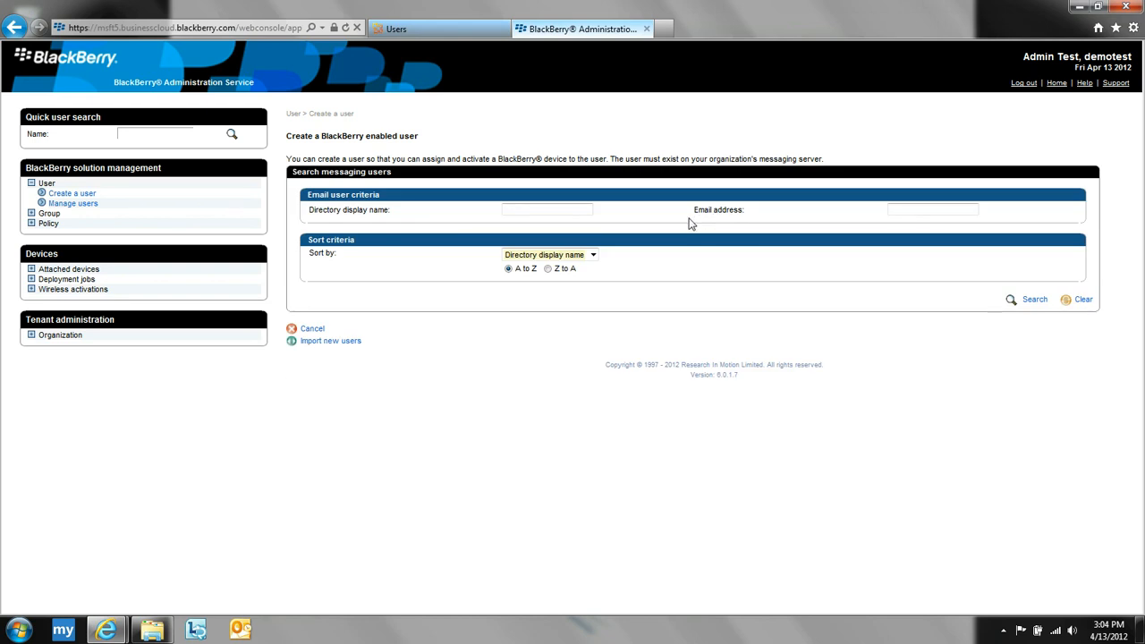
{"action": "left_click", "coordinate": [538, 209]}
{"action": "type", "text": "test 1"}
{"action": "left_click", "coordinate": [1028, 300]}
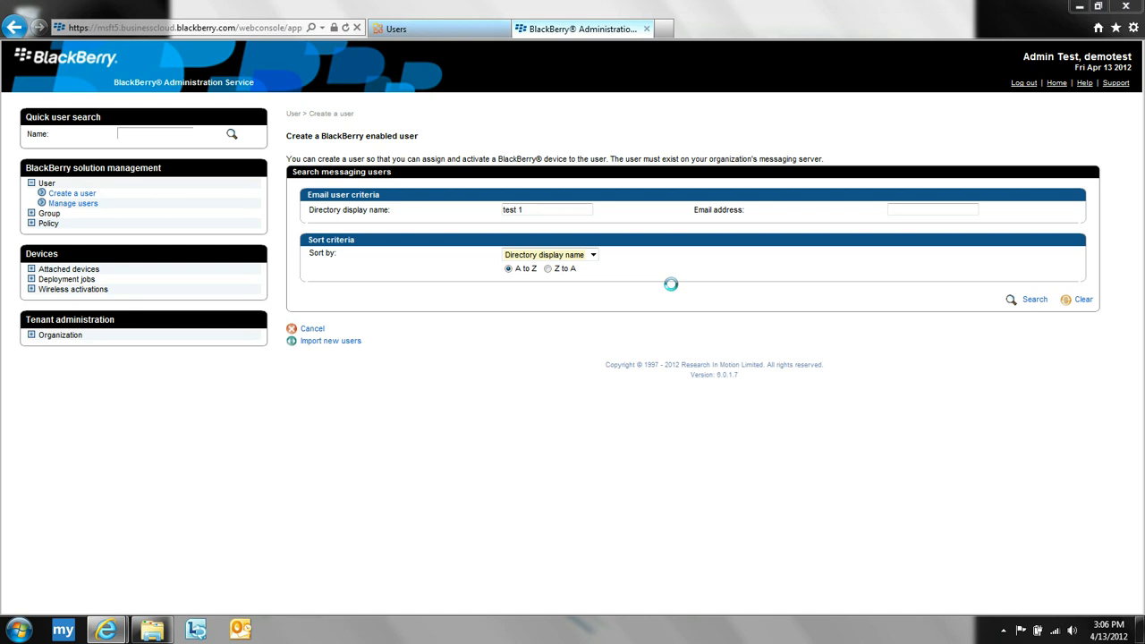
Check the user Test 1 in the Office 365 admin portal
{"action": "left_click", "coordinate": [427, 34]}
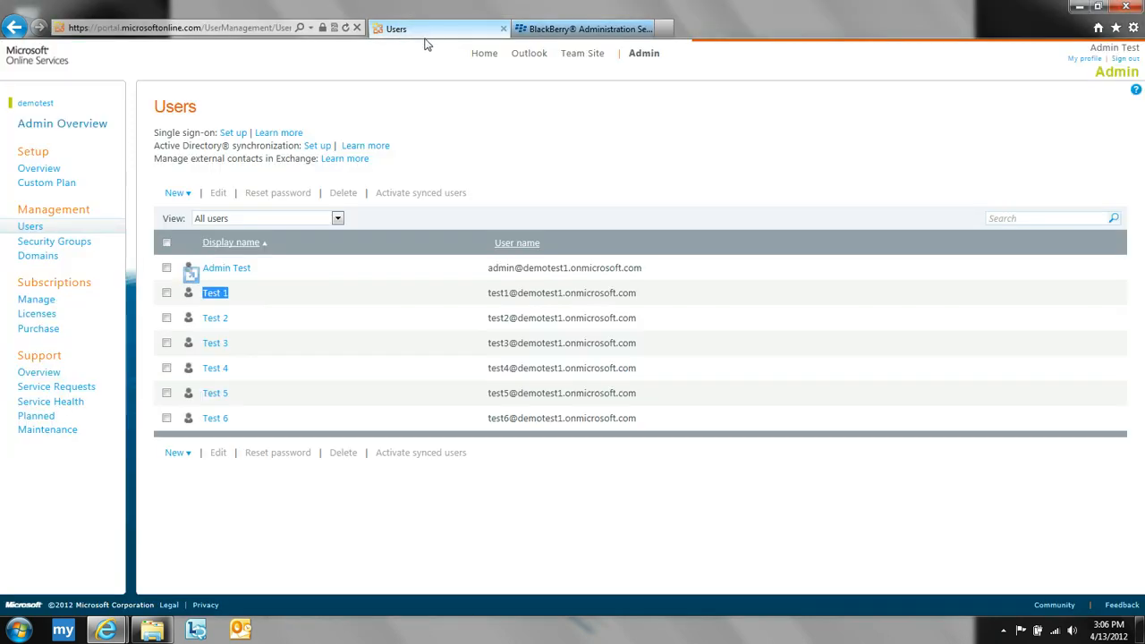
{"action": "left_click_drag", "start_coordinate": [223, 275], "coordinate": [332, 286]}
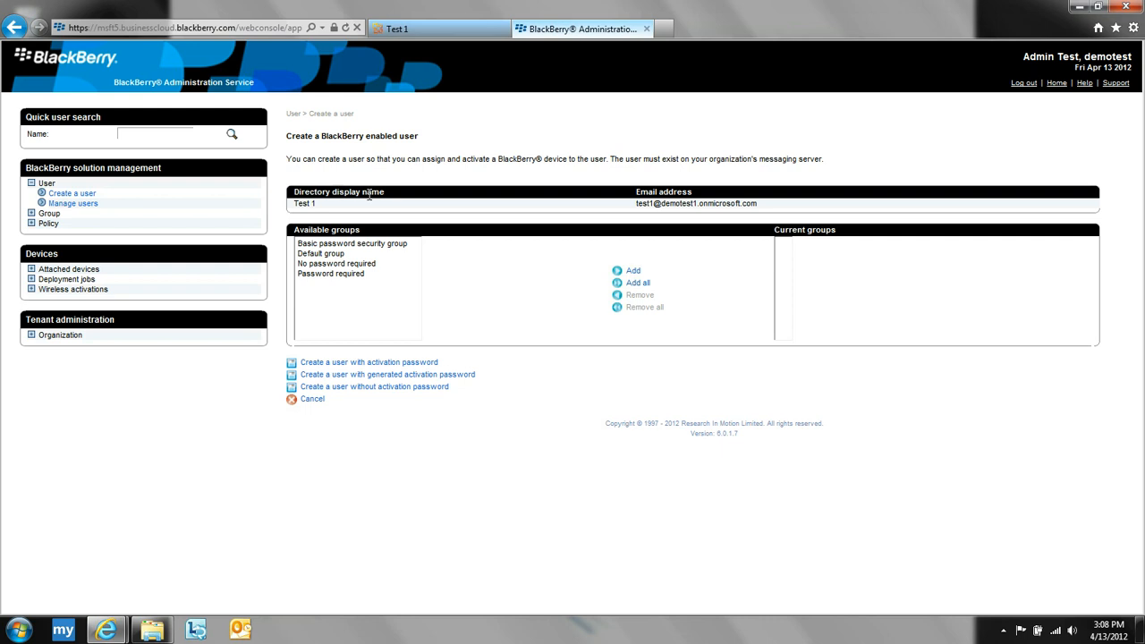
Create the BlackBerry user Test 1 with an activation password, entering and confirming the activation password
{"action": "left_click_drag", "start_coordinate": [757, 203], "coordinate": [604, 213]}
{"action": "left_click", "coordinate": [515, 215]}
{"action": "left_click", "coordinate": [416, 362]}
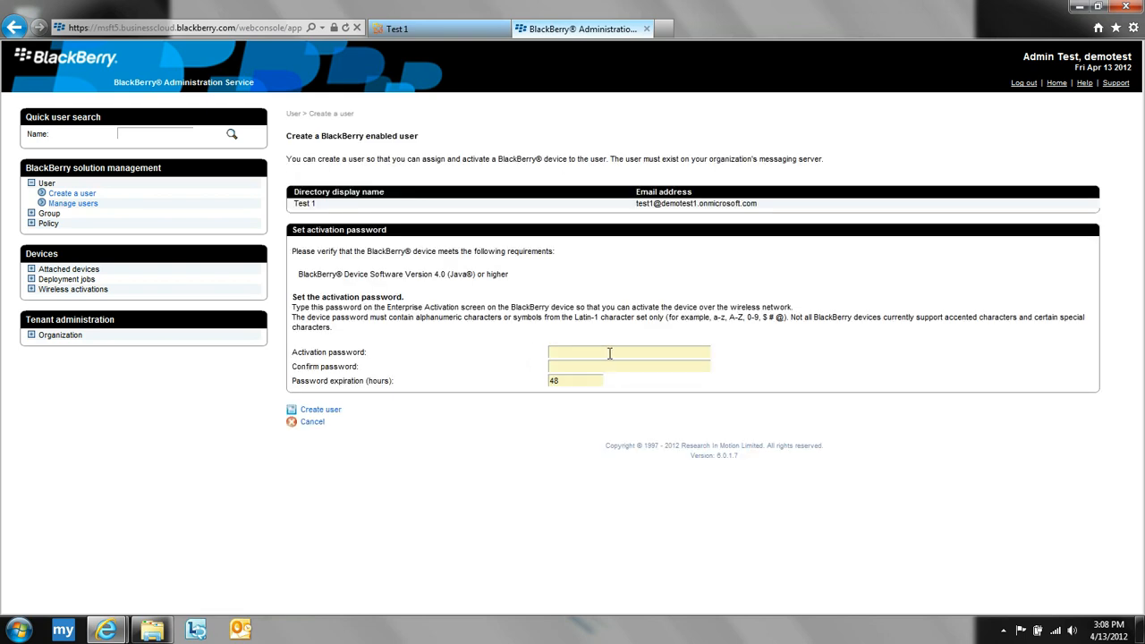
{"action": "left_click", "coordinate": [610, 353]}
{"action": "type", "text": "•"}
{"action": "left_click", "coordinate": [641, 367]}
{"action": "type", "text": "•"}
{"action": "key", "text": "Tab"}
{"action": "left_click", "coordinate": [322, 409]}
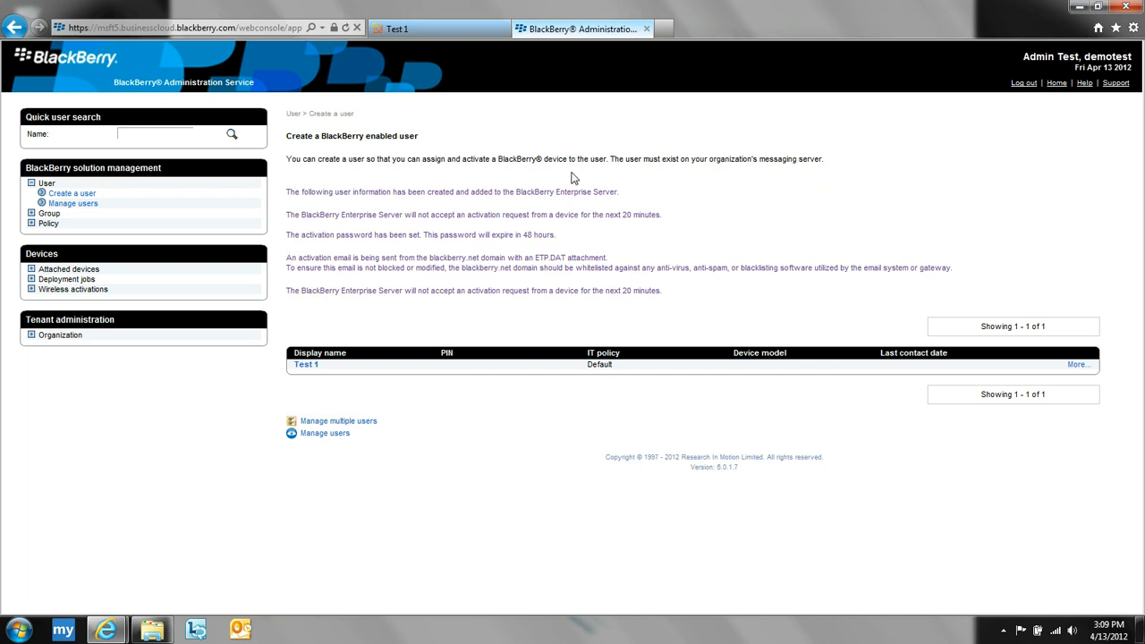
Examine the messages about device activation requests and the activation email's ETP.DAT attachment
{"action": "left_click_drag", "start_coordinate": [662, 215], "coordinate": [286, 216]}
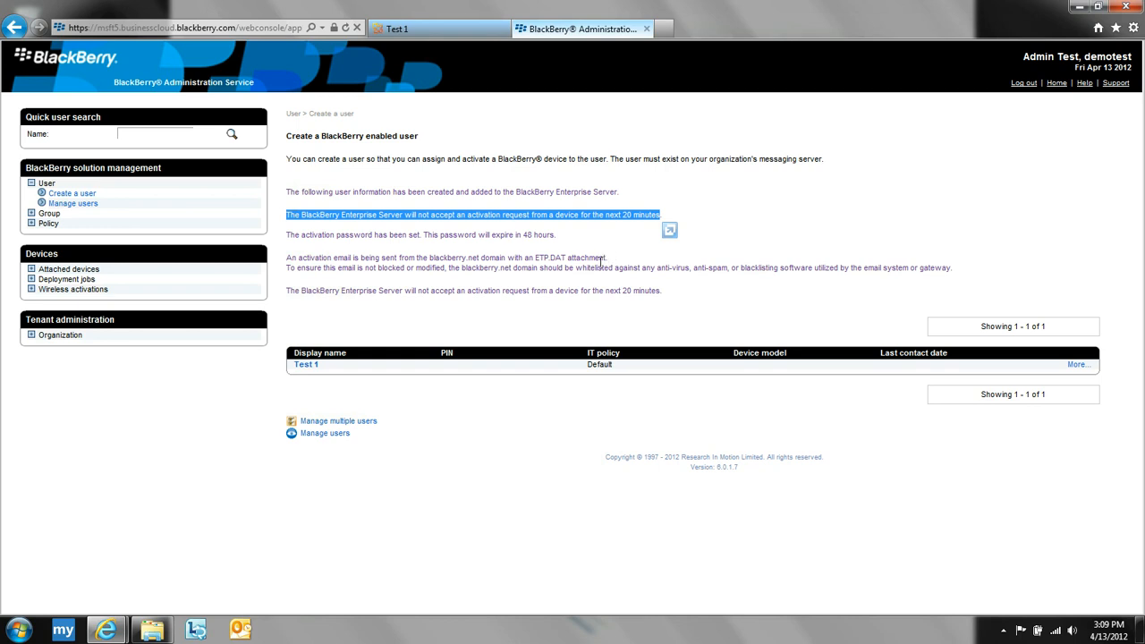
{"action": "left_click_drag", "start_coordinate": [609, 258], "coordinate": [528, 256]}
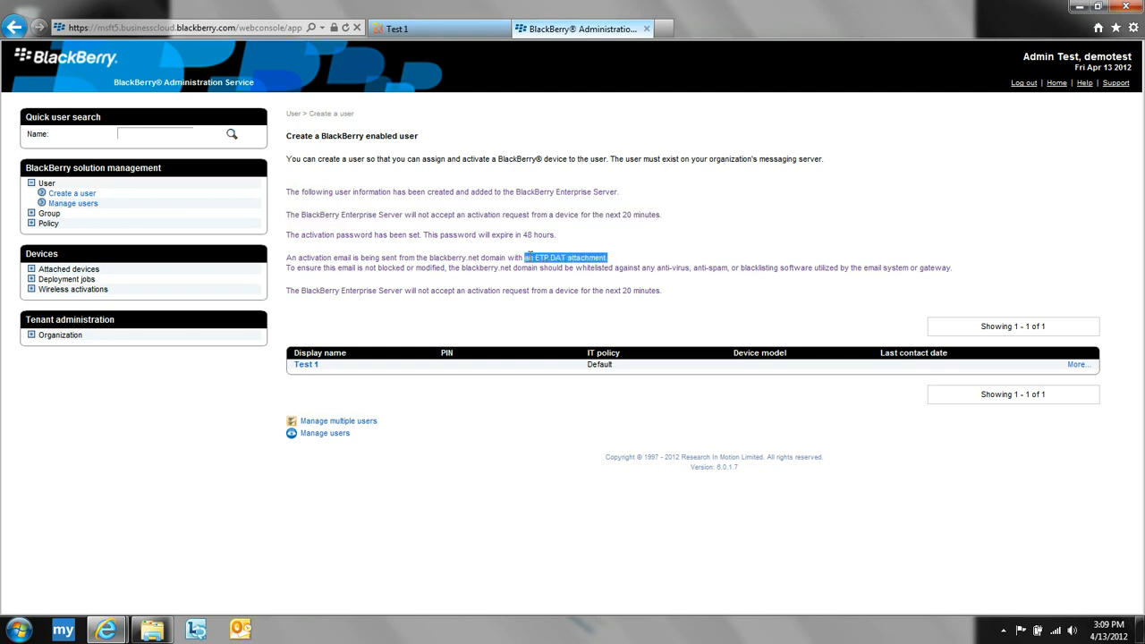